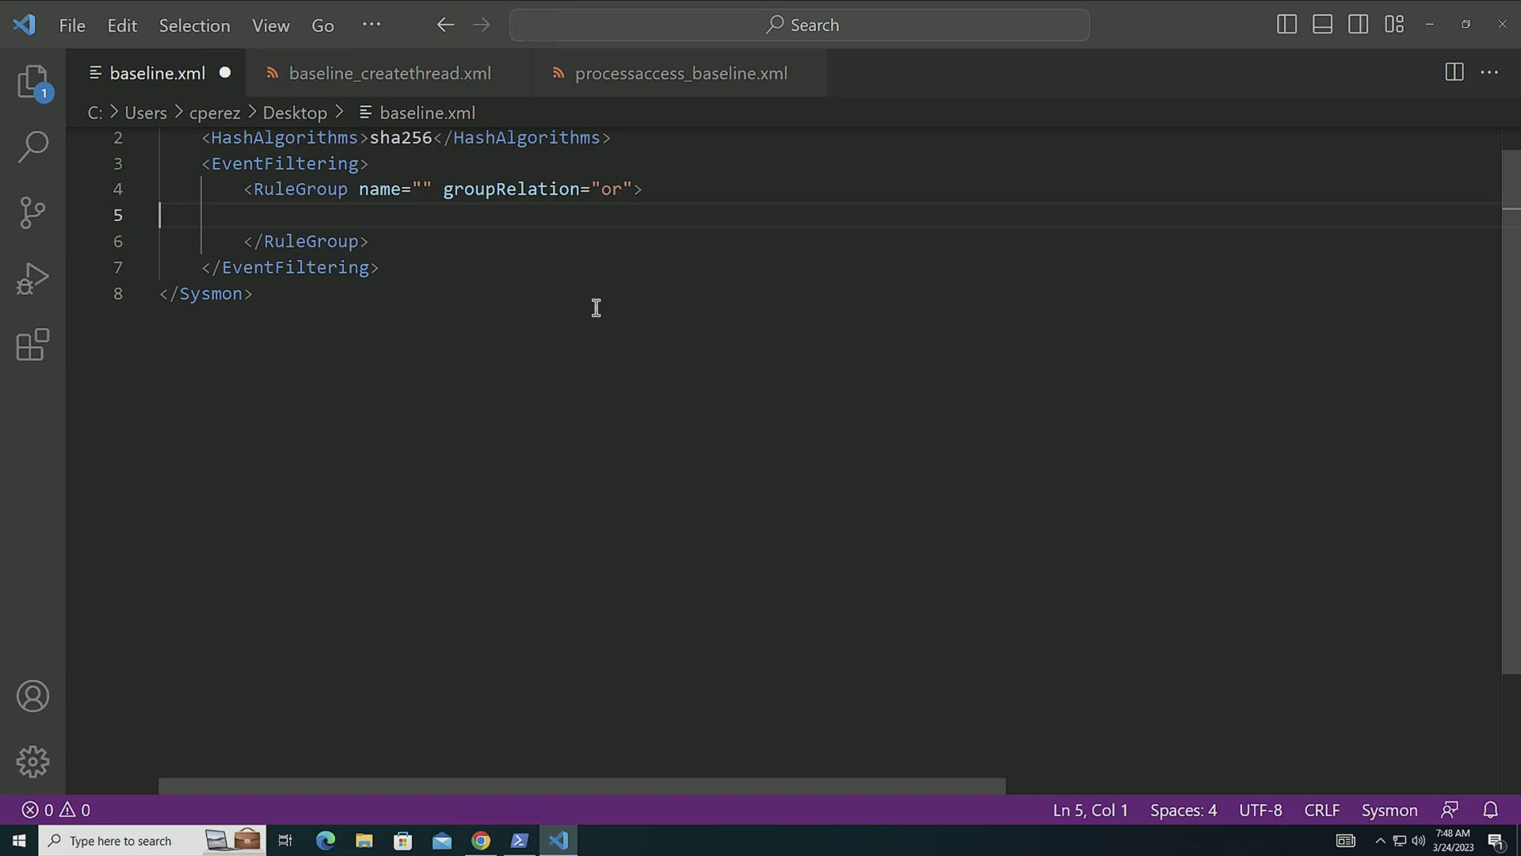
Step: In PowerShell, list all open named pipes with ls \\.\pipe\ and scroll through the output
{"action": "scroll", "coordinate": [596, 307], "scroll_direction": "up", "scroll_amount": 1}
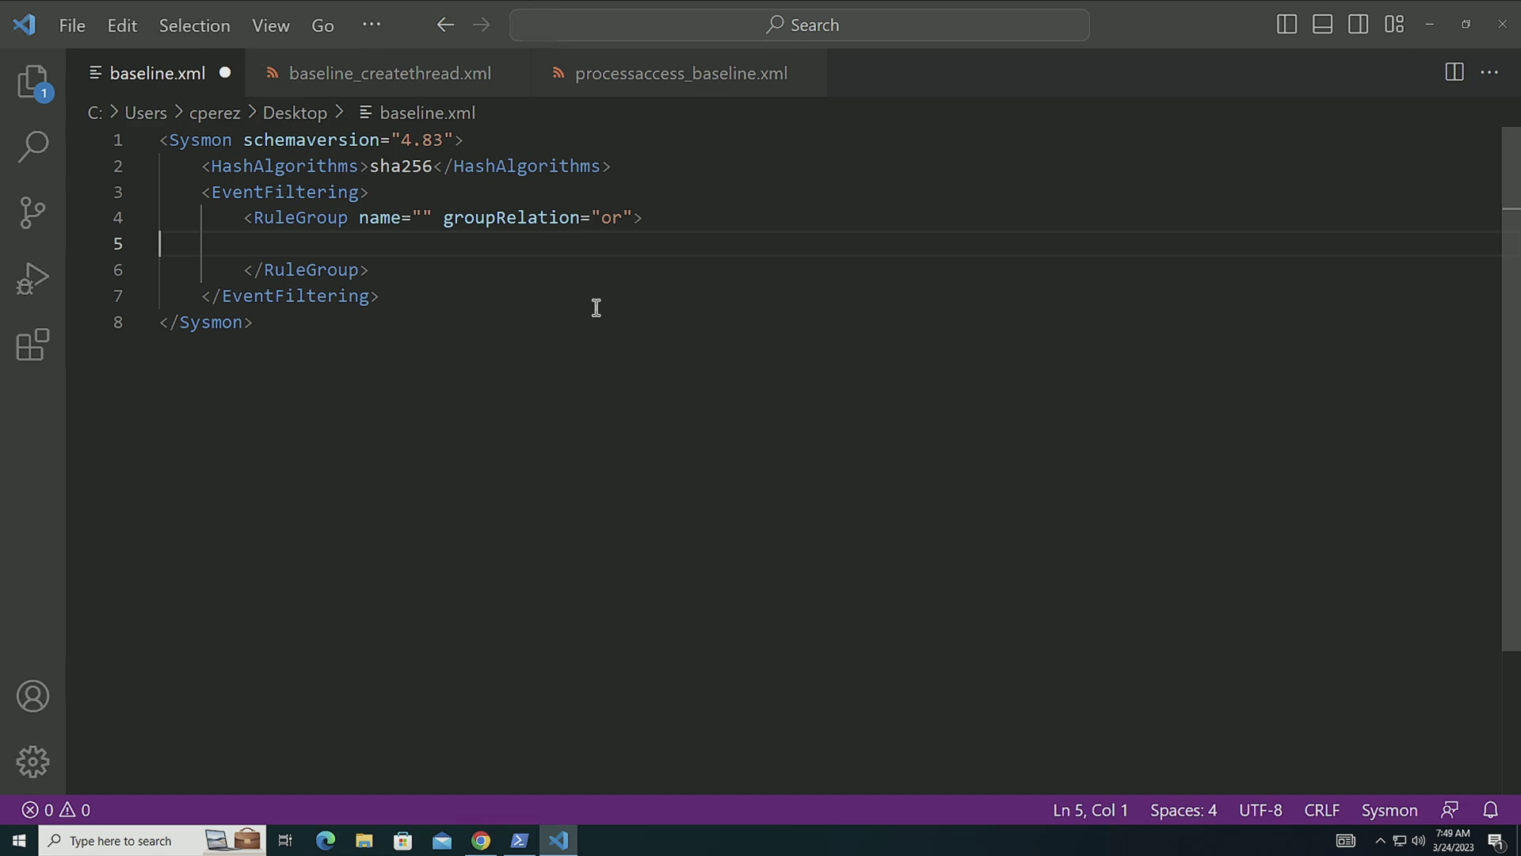
{"action": "left_click", "coordinate": [520, 841]}
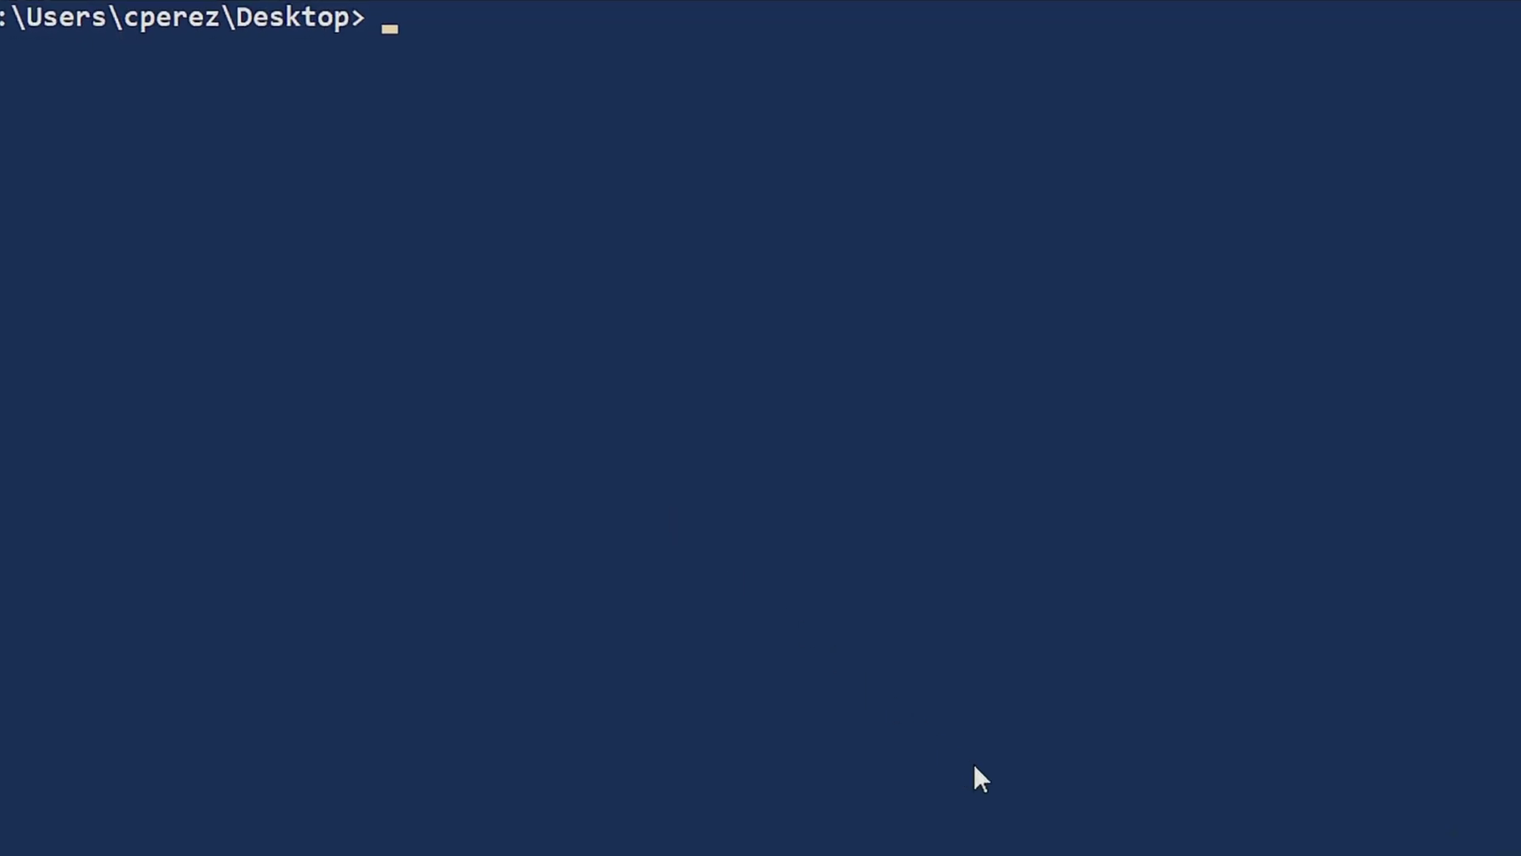
{"action": "type", "text": "ls \\\\.\\pipe"}
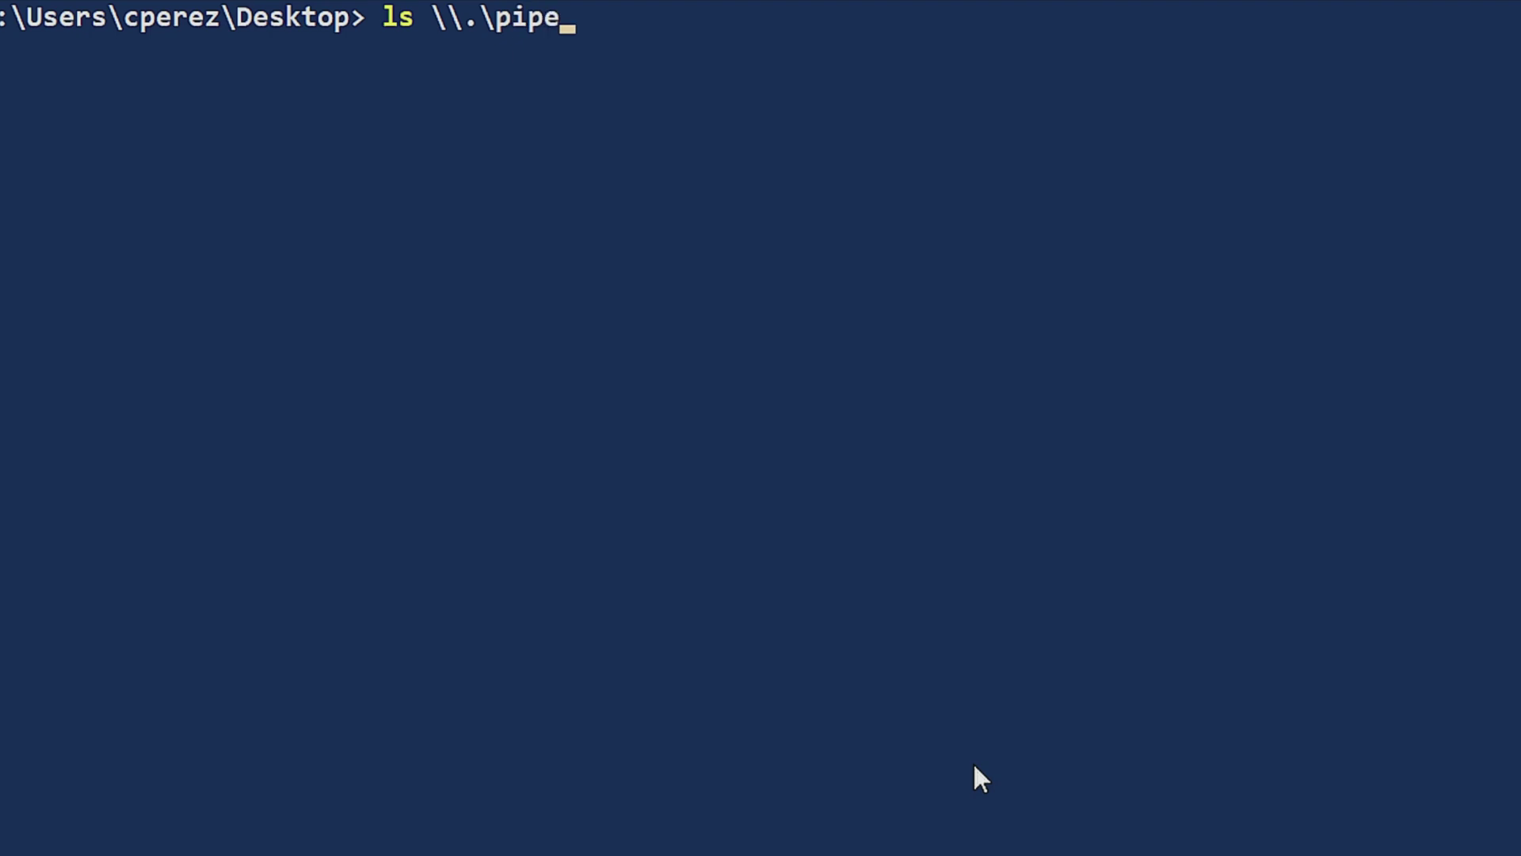
{"action": "type", "text": "\\"}
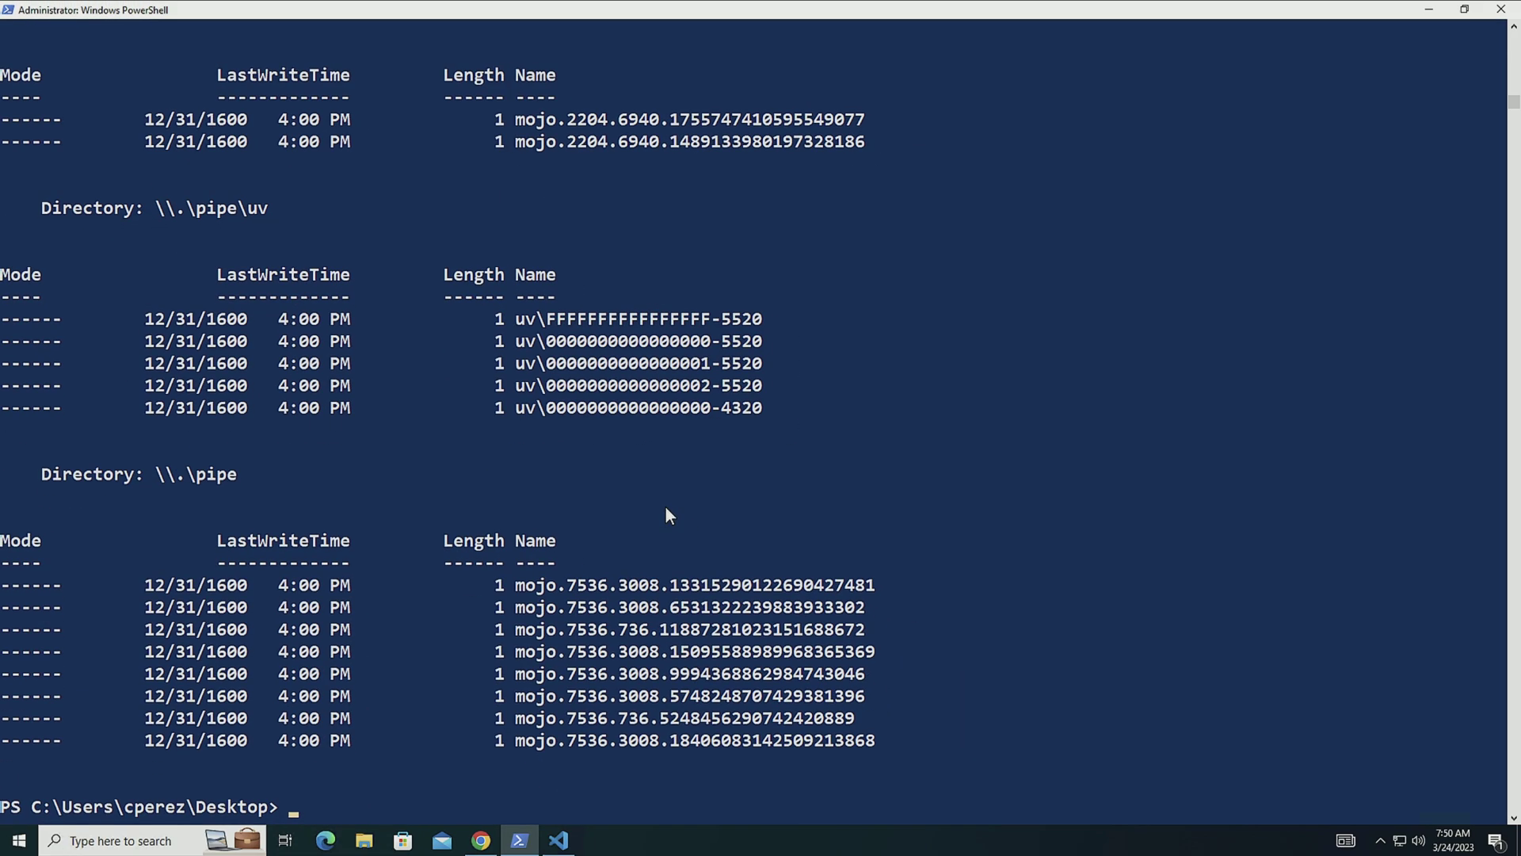
{"action": "left_click", "coordinate": [571, 607]}
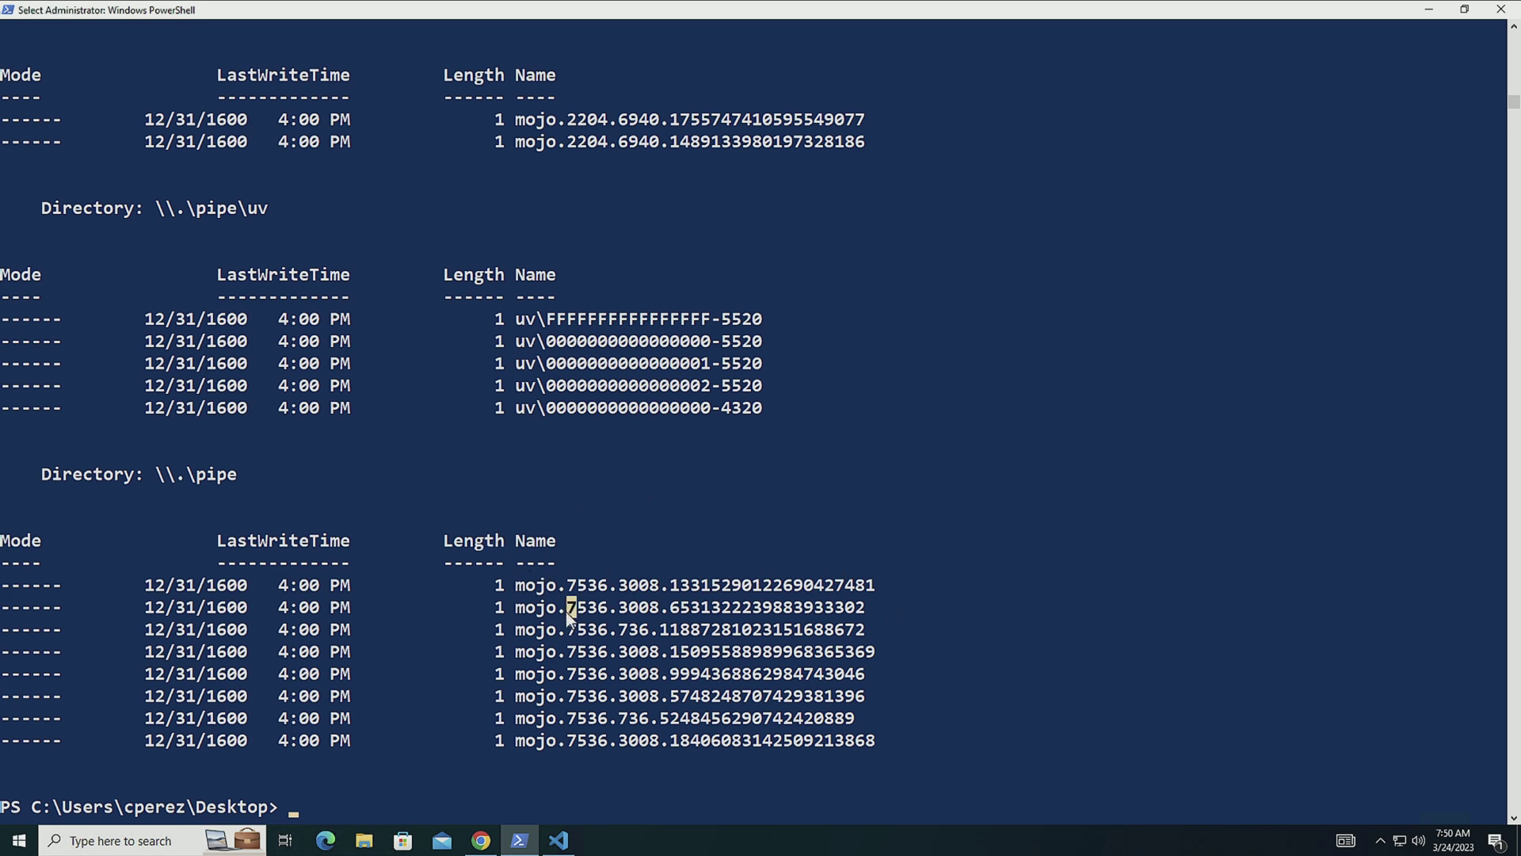
{"action": "scroll", "coordinate": [568, 622], "scroll_direction": "up", "scroll_amount": 2}
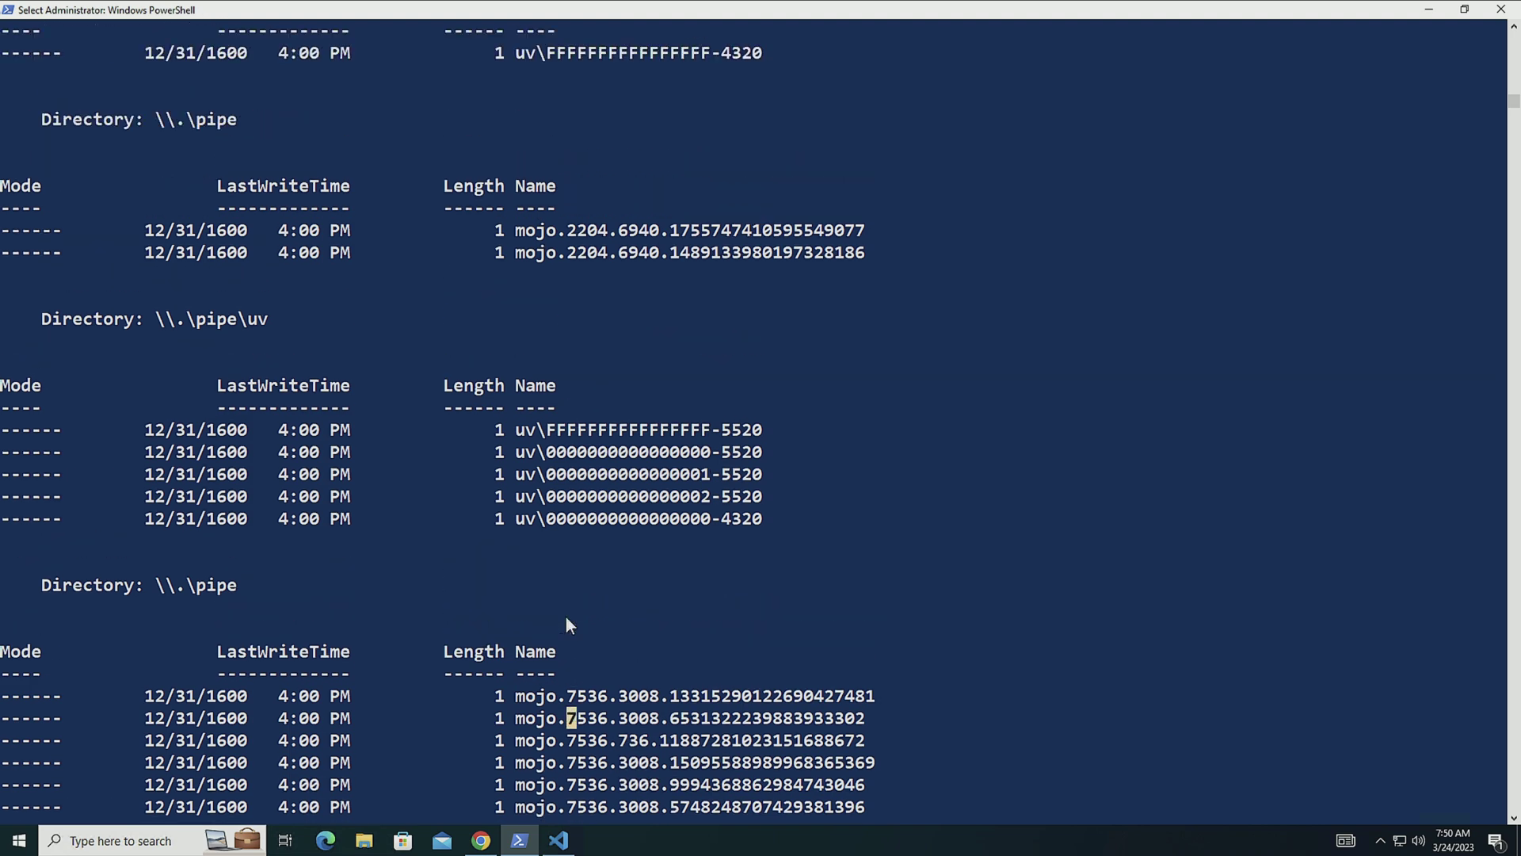
{"action": "scroll", "coordinate": [568, 624], "scroll_direction": "up", "scroll_amount": 4}
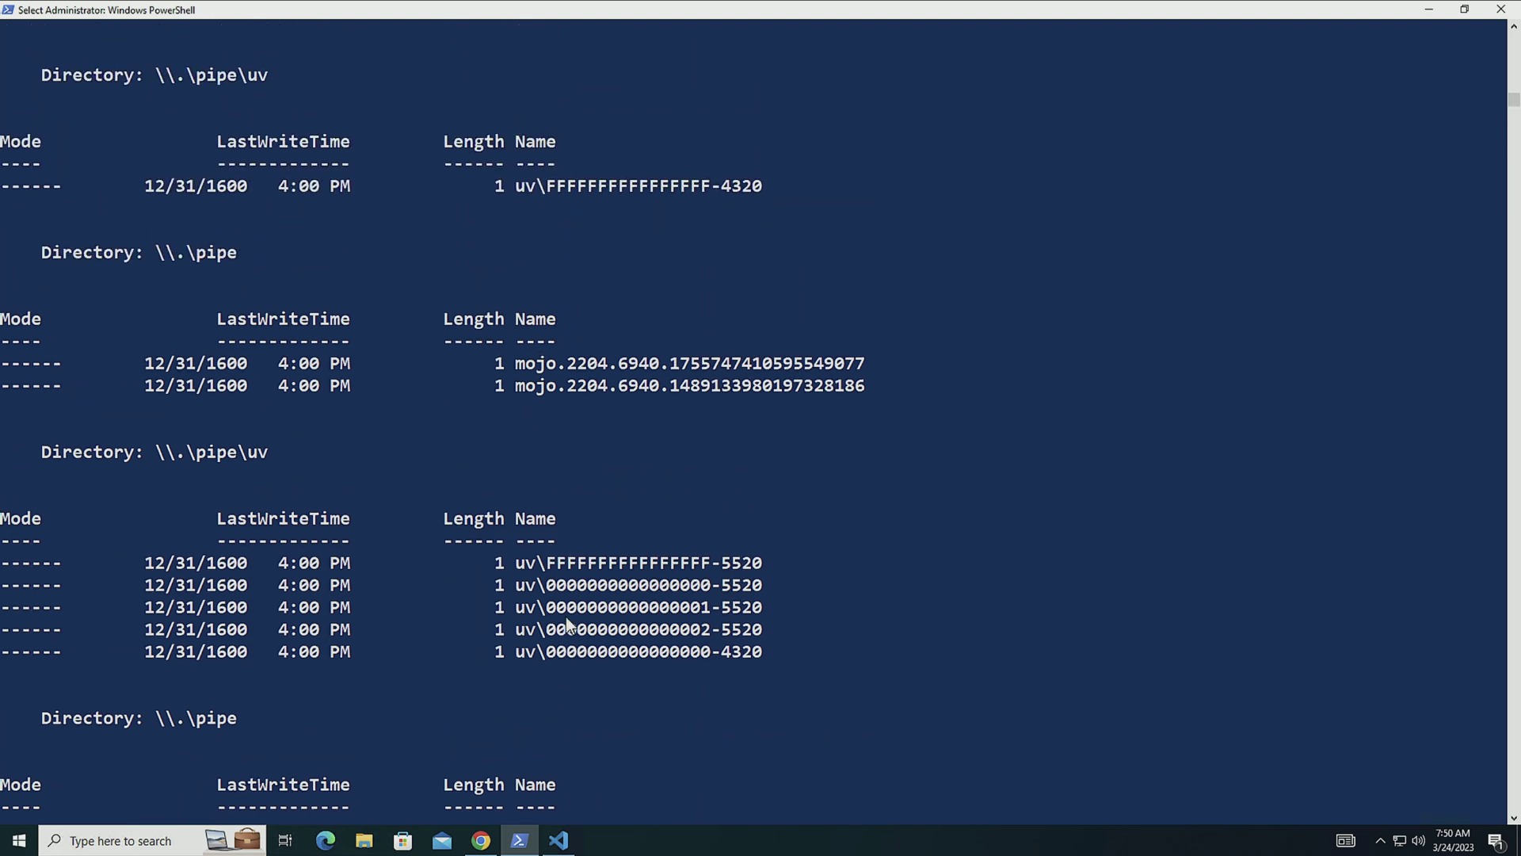
{"action": "scroll", "coordinate": [568, 622], "scroll_direction": "up", "scroll_amount": 5}
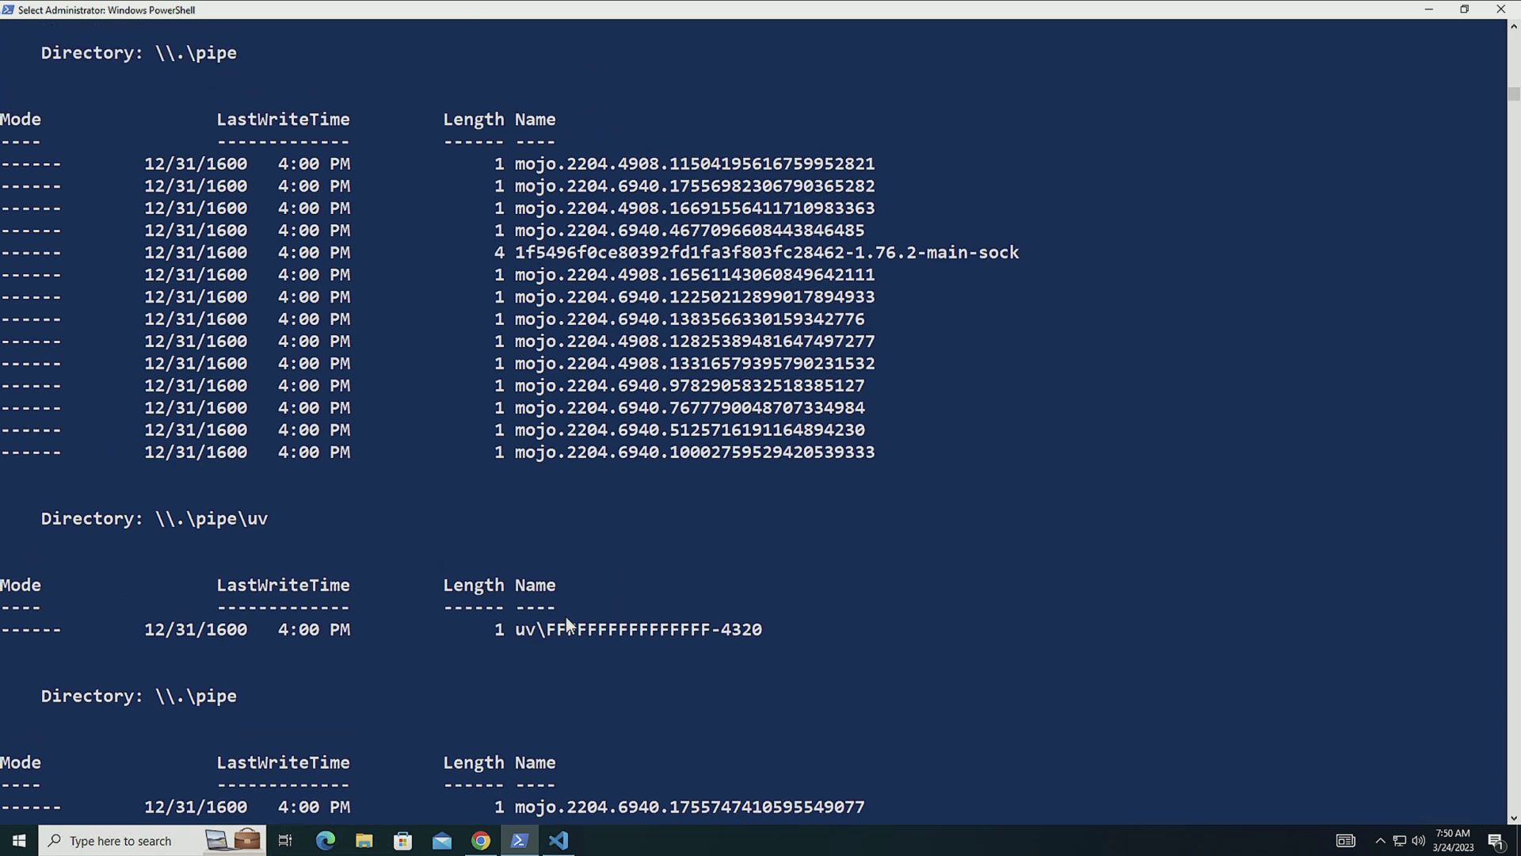
{"action": "scroll", "coordinate": [567, 626], "scroll_direction": "up", "scroll_amount": 3}
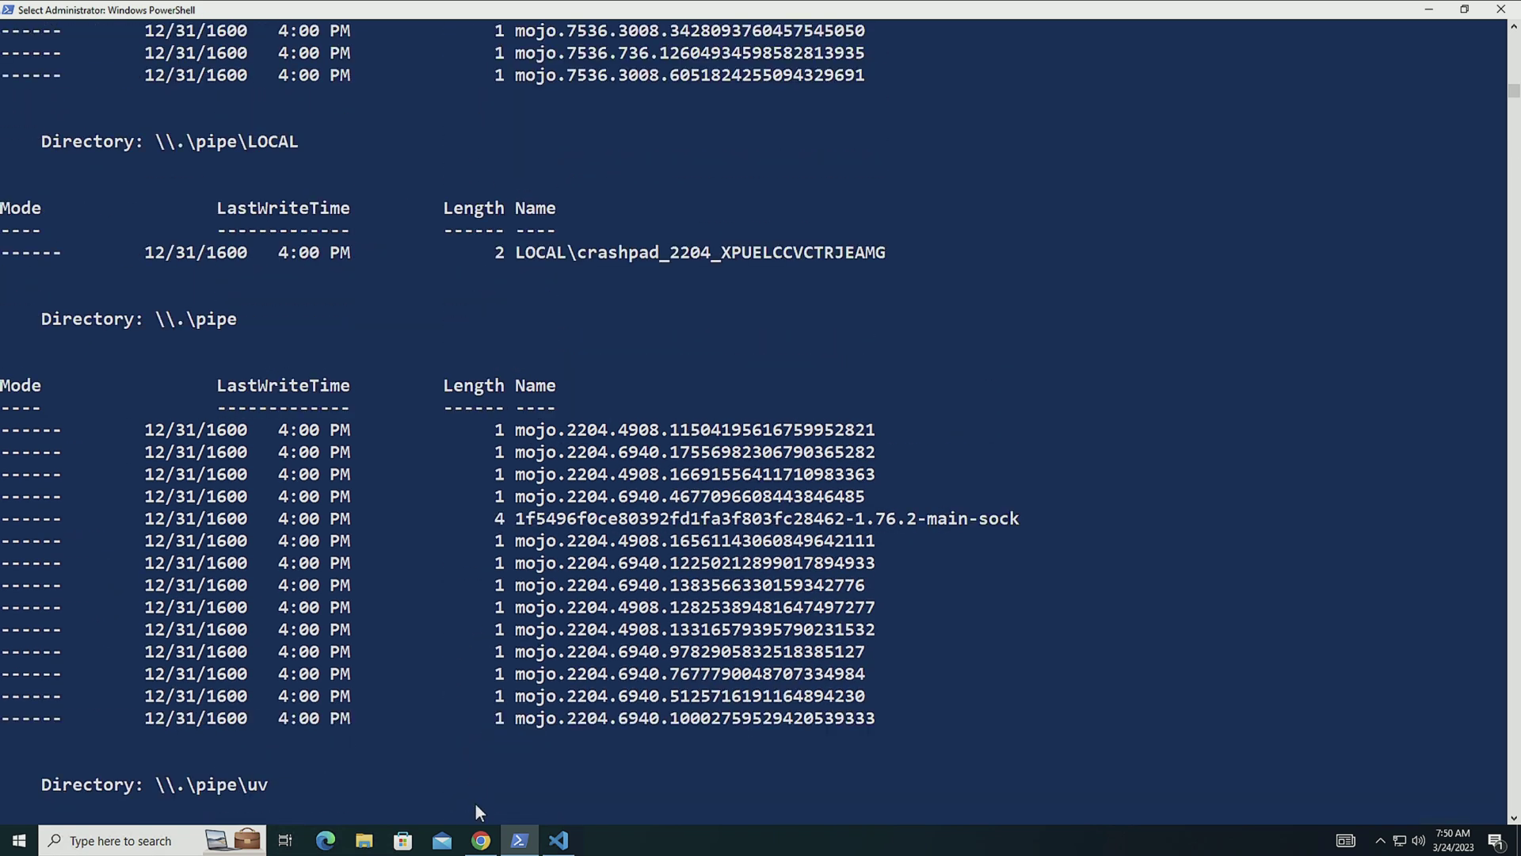
Step: Show the sysmon-modular 17_18_pipe_event folder on GitHub and scroll down to include_cobaltstrike.xml
{"action": "left_click", "coordinate": [481, 841]}
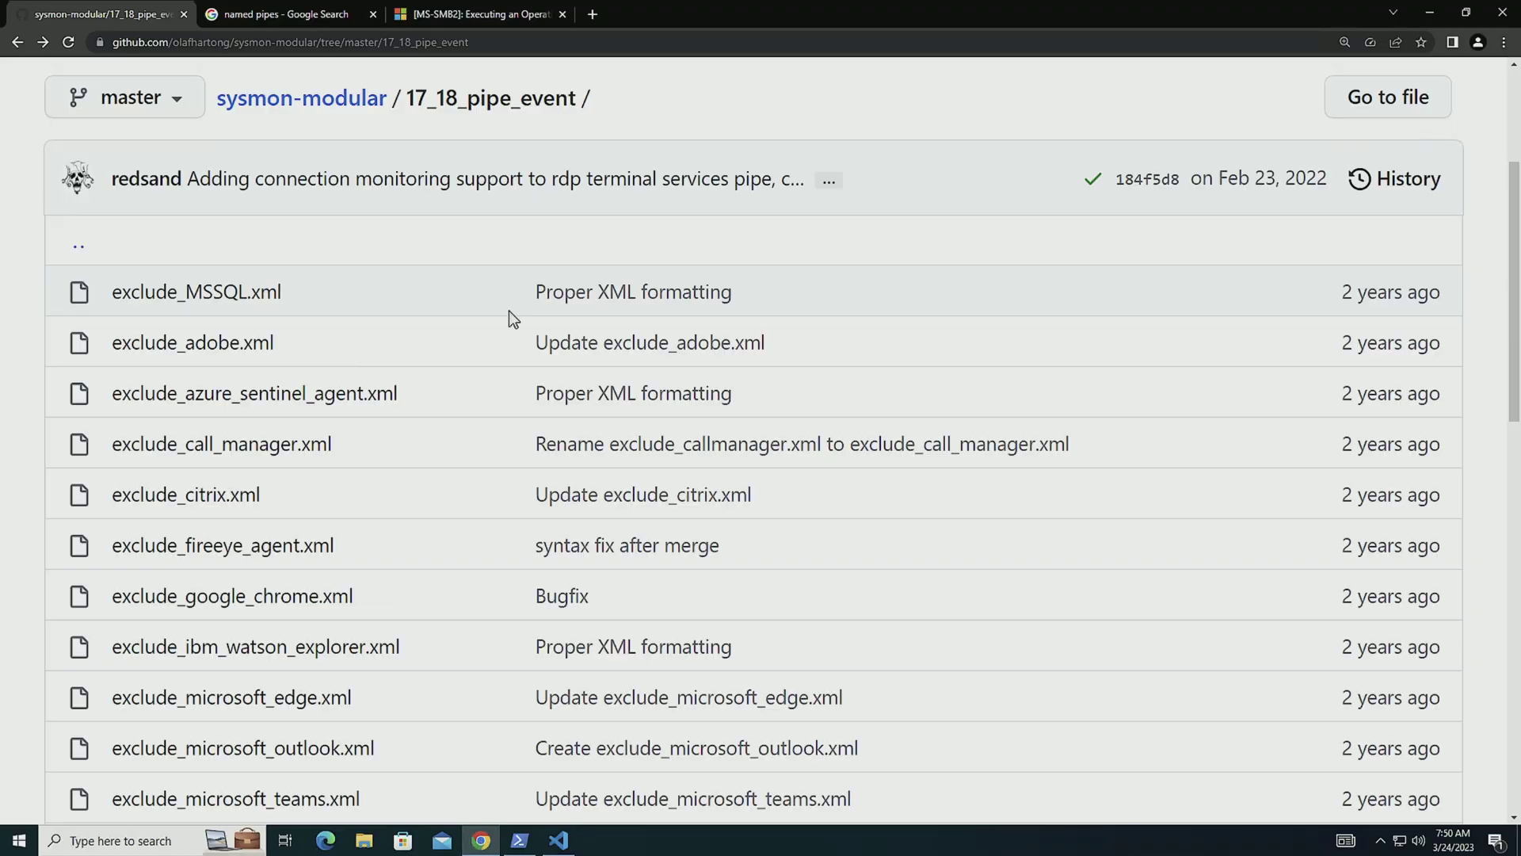
{"action": "scroll", "coordinate": [340, 509], "scroll_direction": "down", "scroll_amount": 3}
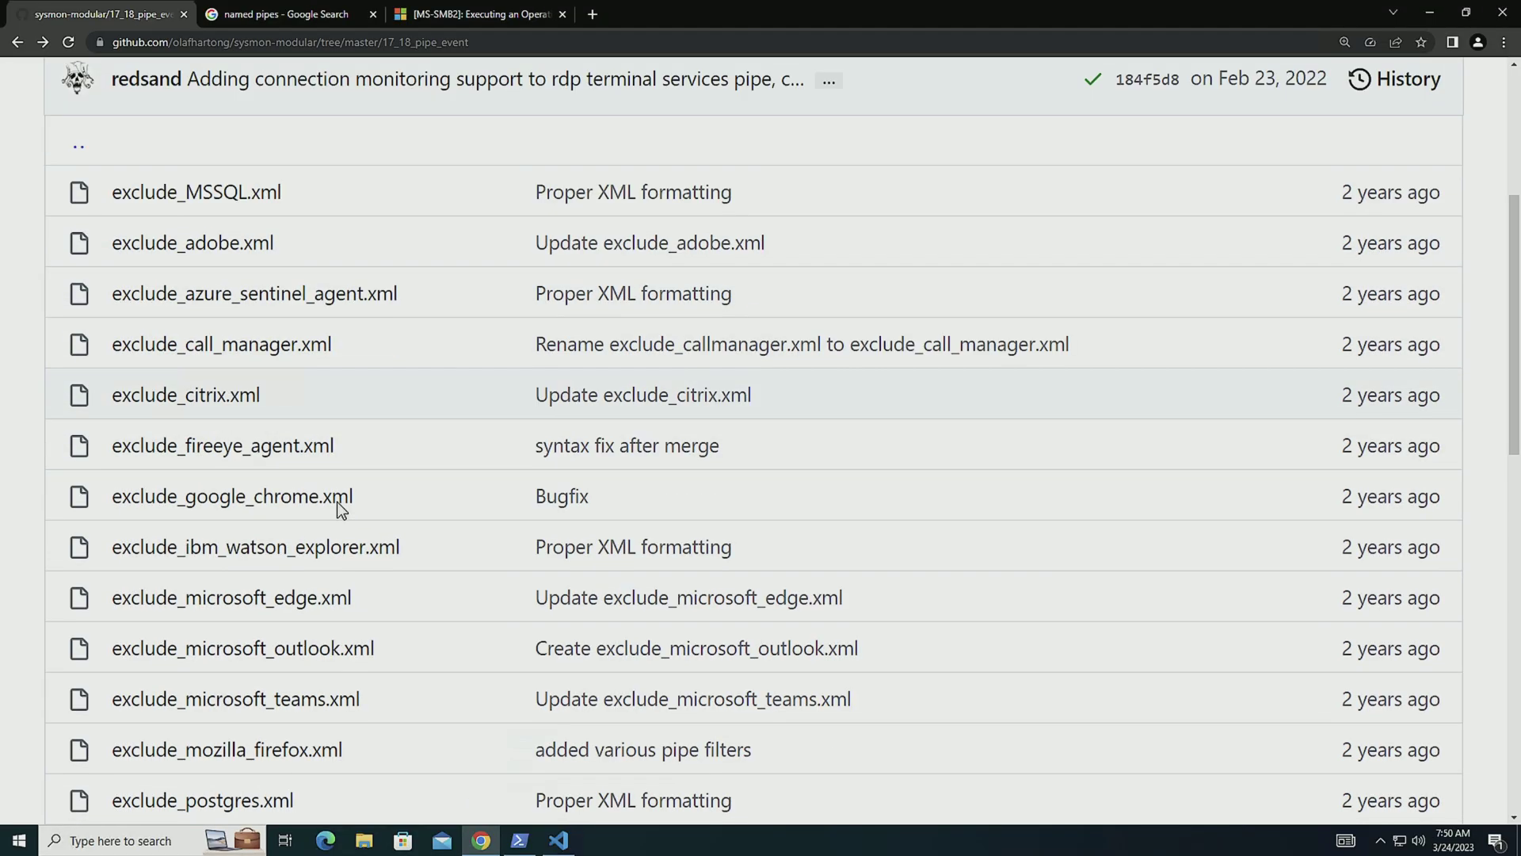
{"action": "scroll", "coordinate": [339, 509], "scroll_direction": "down", "scroll_amount": 3}
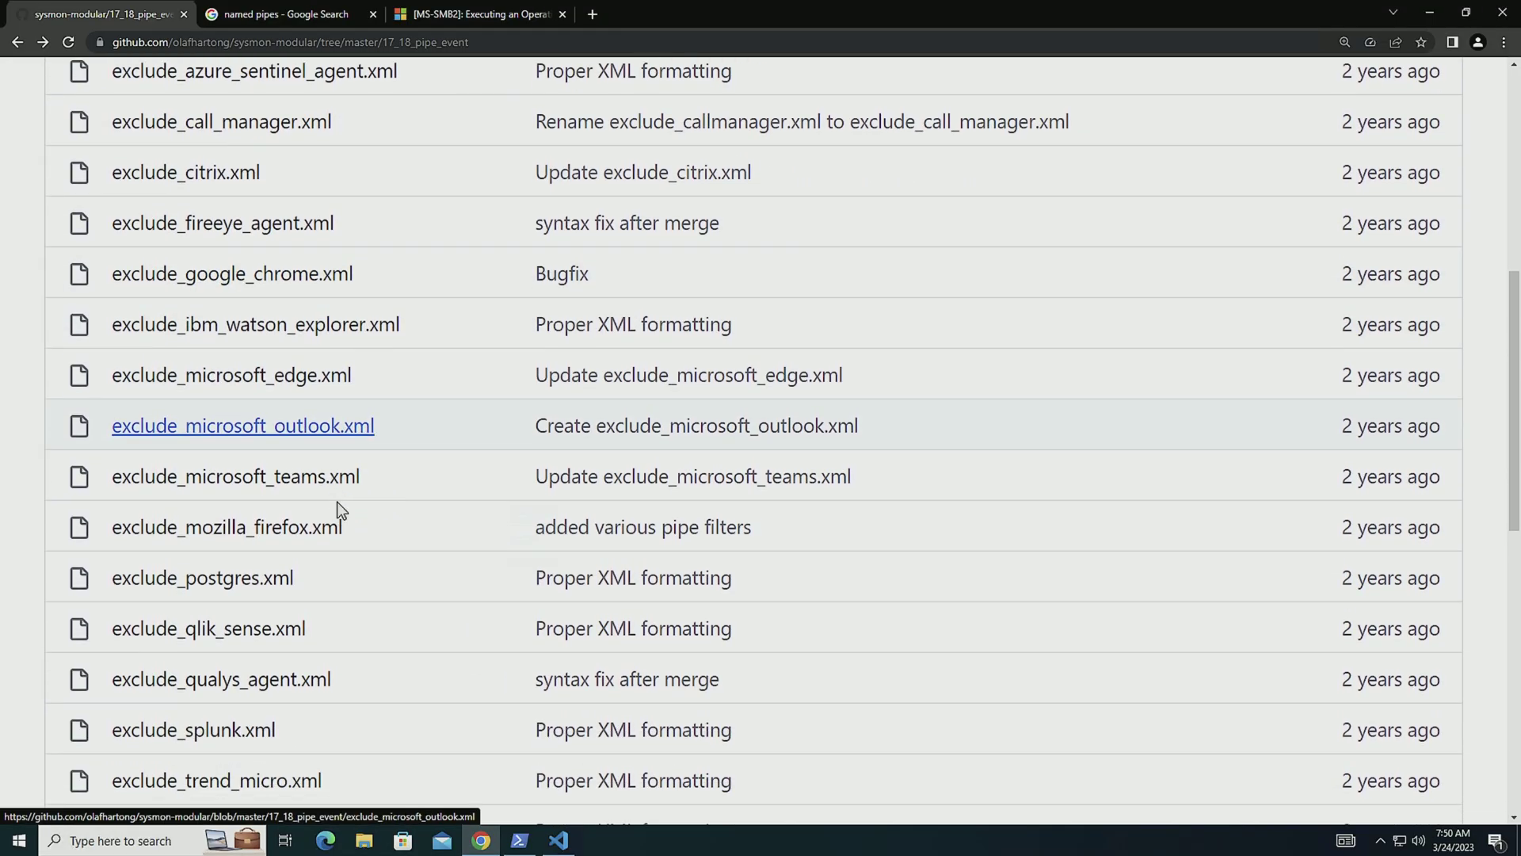
{"action": "scroll", "coordinate": [339, 510], "scroll_direction": "down", "scroll_amount": 2}
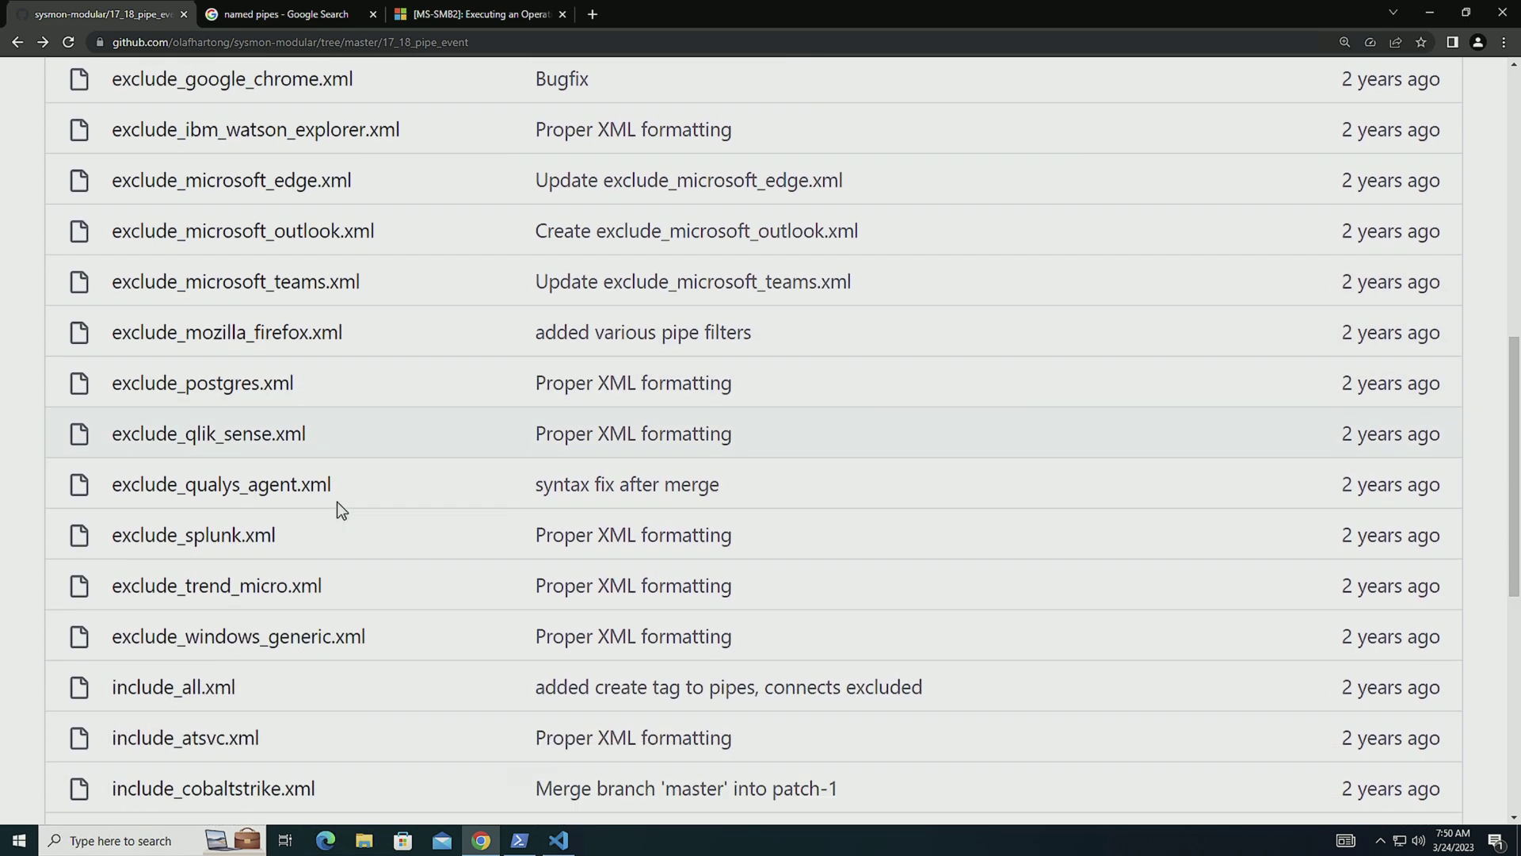
{"action": "scroll", "coordinate": [339, 510], "scroll_direction": "down", "scroll_amount": 2}
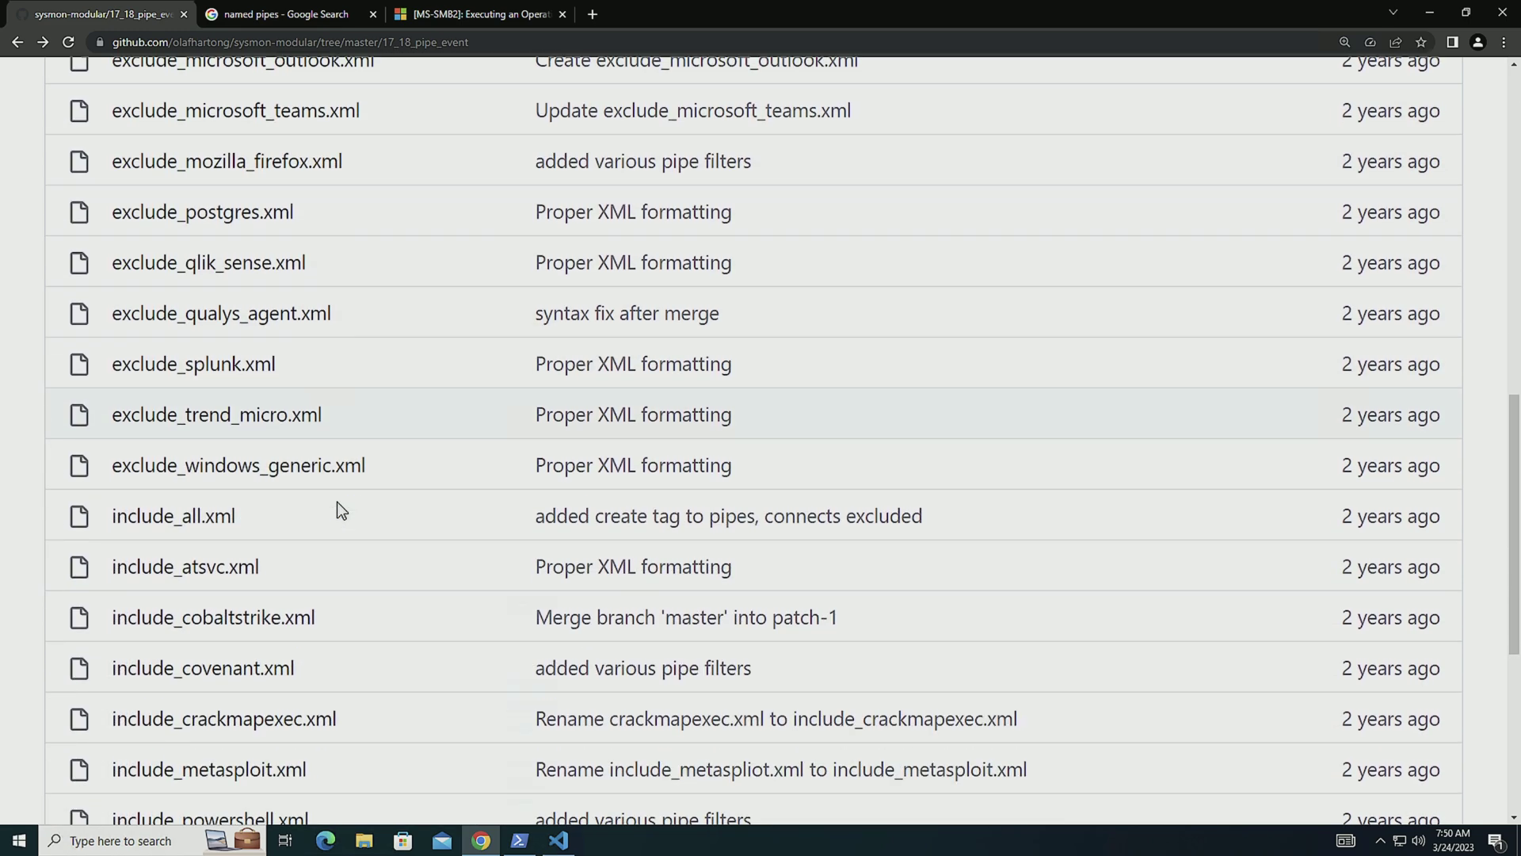
{"action": "scroll", "coordinate": [338, 509], "scroll_direction": "down", "scroll_amount": 2}
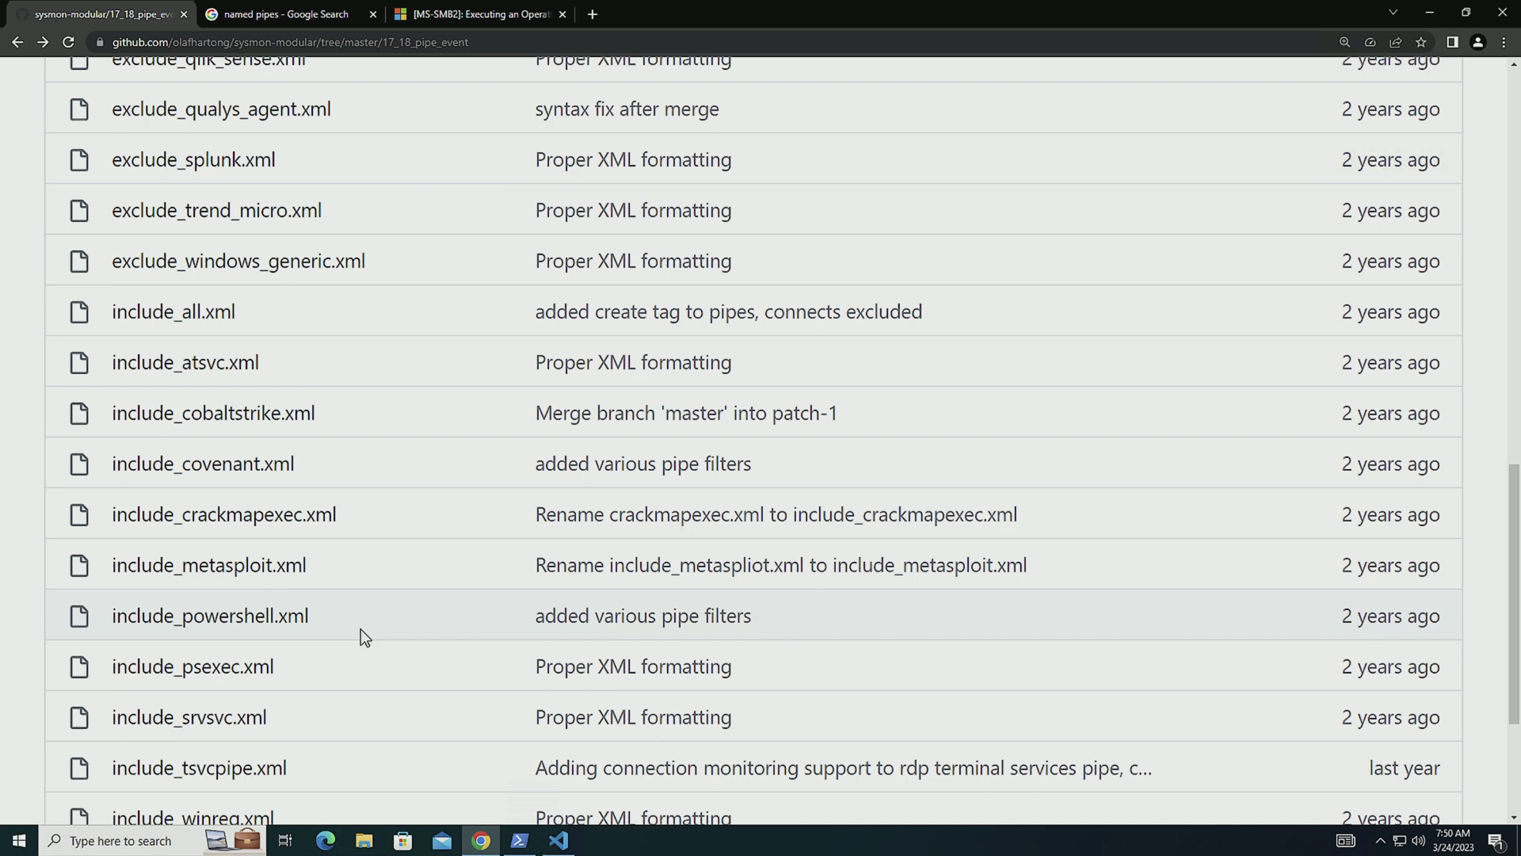
{"action": "scroll", "coordinate": [359, 629], "scroll_direction": "down", "scroll_amount": 1}
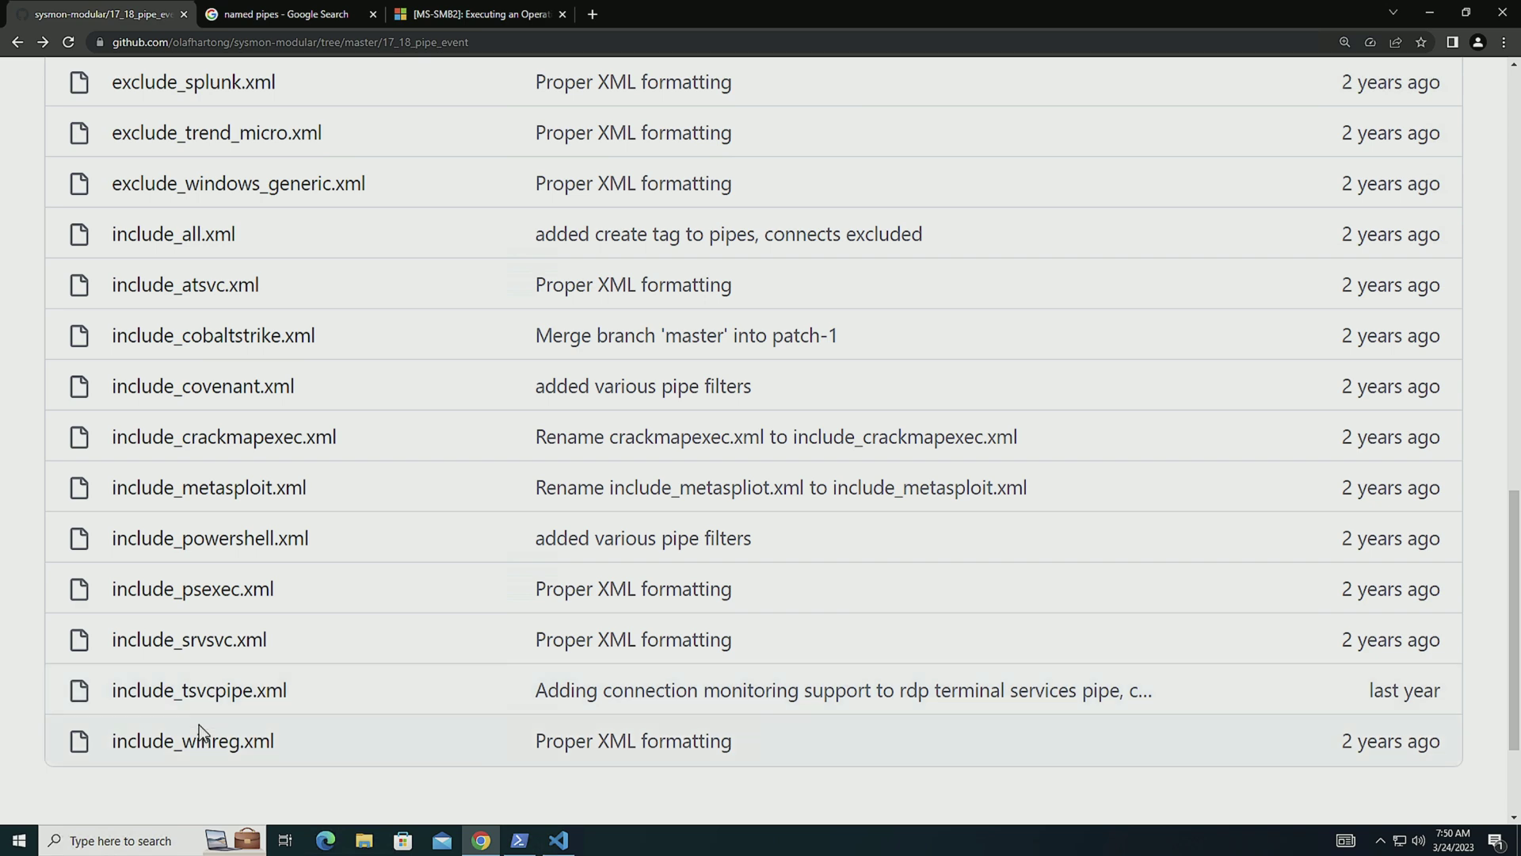
Step: Copy lines 4–13, the PipeEvent include block, from include_cobaltstrike.xml
{"action": "left_click", "coordinate": [211, 337]}
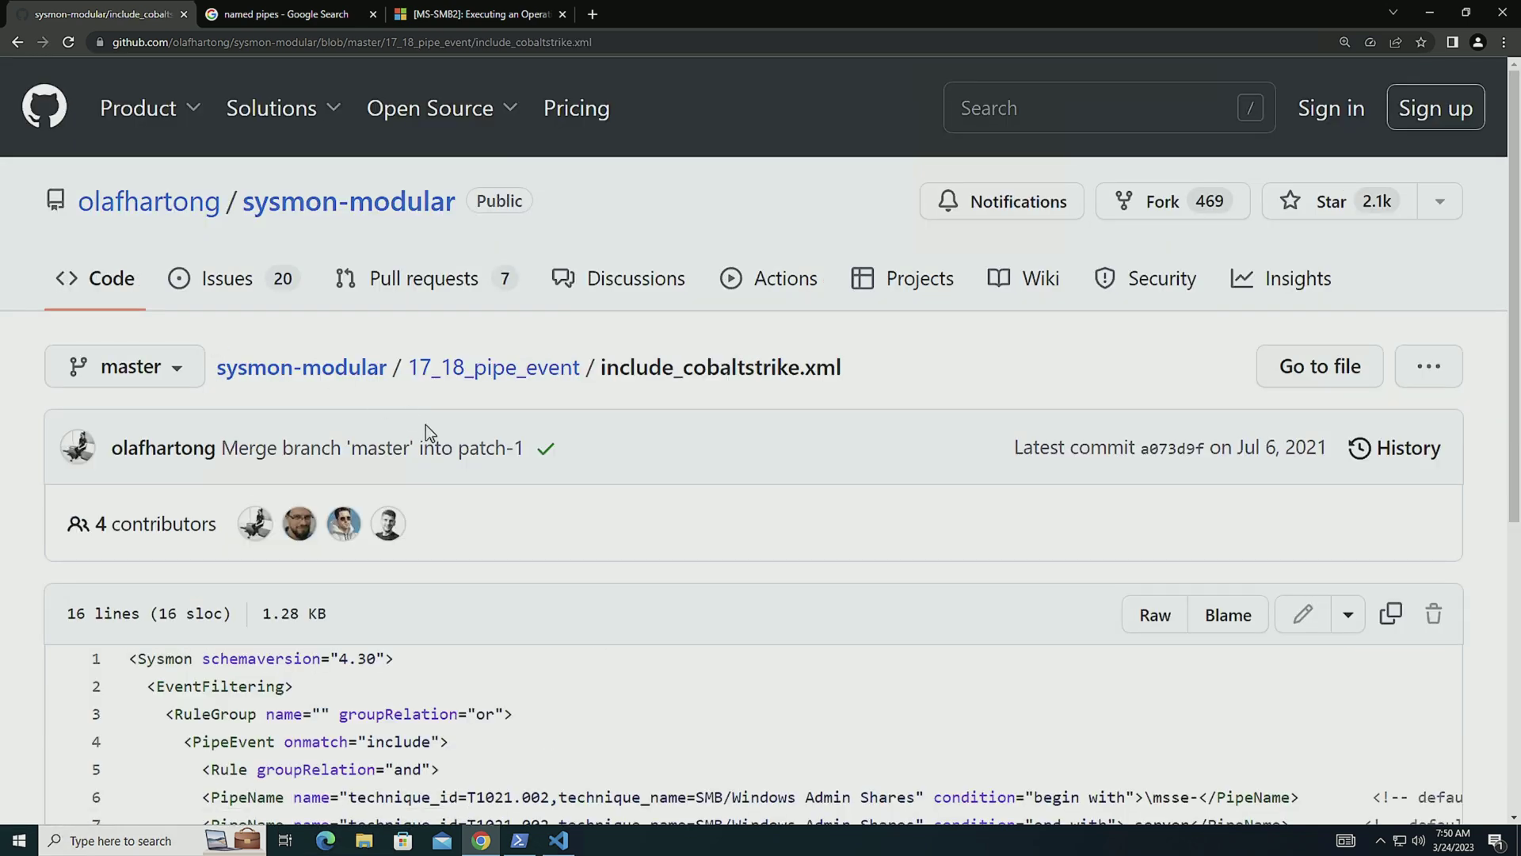
{"action": "scroll", "coordinate": [458, 537], "scroll_direction": "down", "scroll_amount": 5}
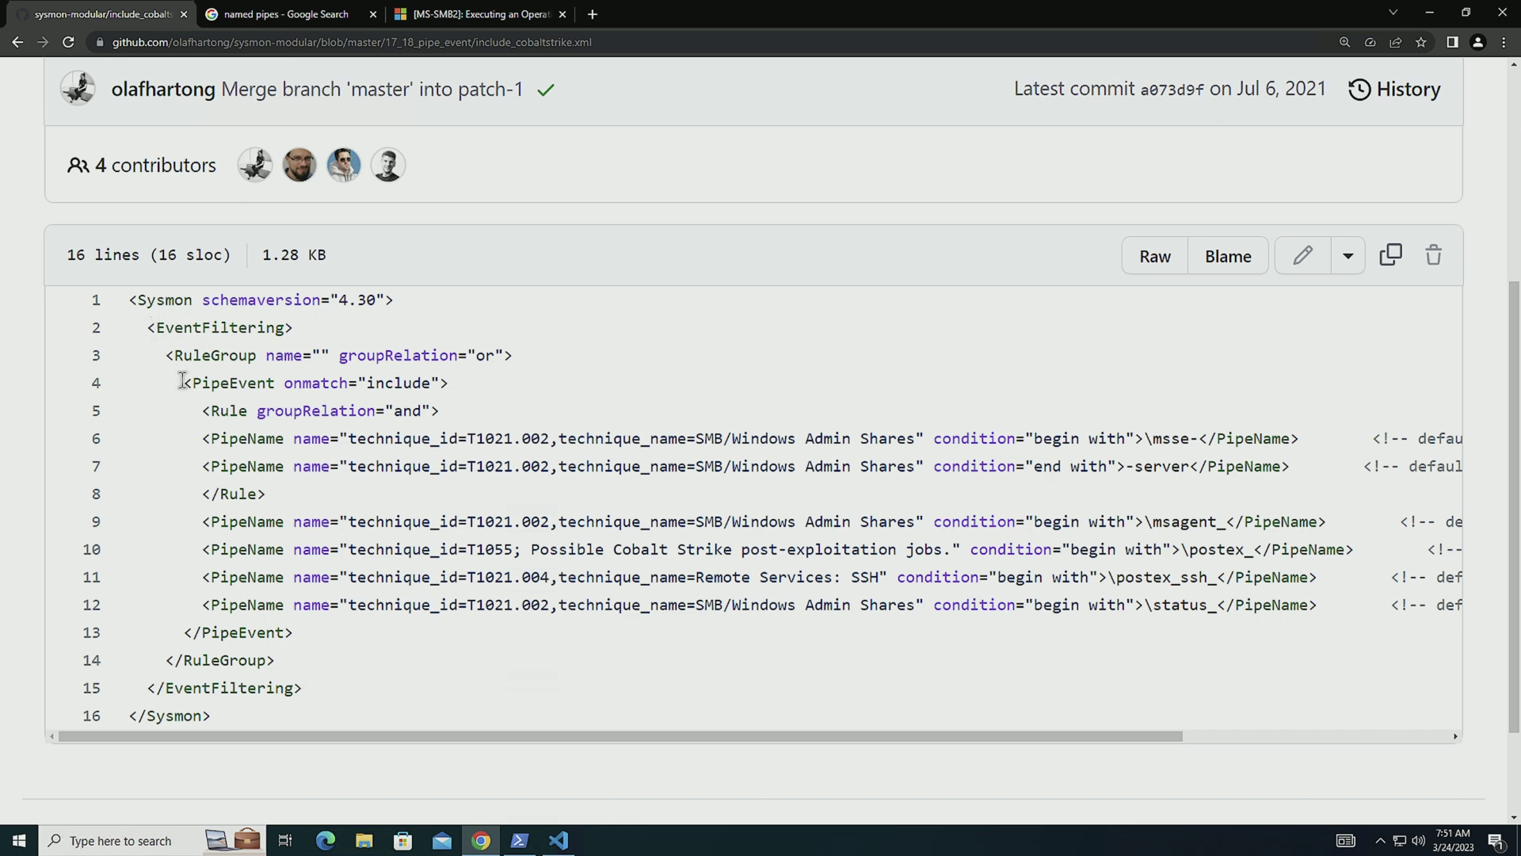
{"action": "left_click_drag", "start_coordinate": [183, 381], "coordinate": [301, 644]}
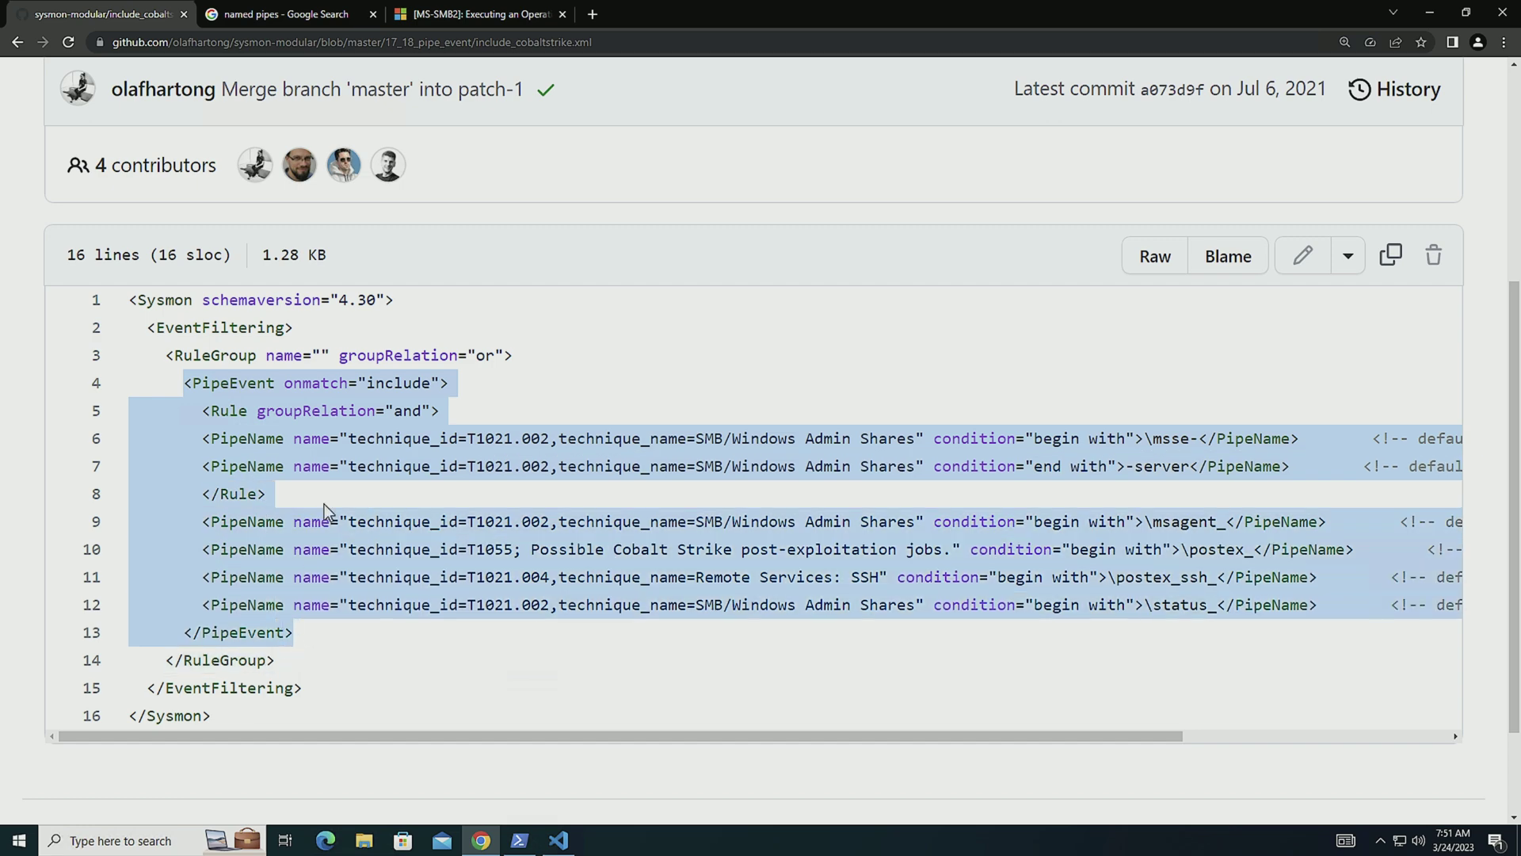
{"action": "right_click", "coordinate": [325, 450]}
{"action": "left_click", "coordinate": [358, 463]}
Step: Paste the Cobalt Strike PipeEvent block into baseline.xml's RuleGroup and indent its rules one level
{"action": "left_click", "coordinate": [558, 840]}
{"action": "key", "text": "ctrl+v"}
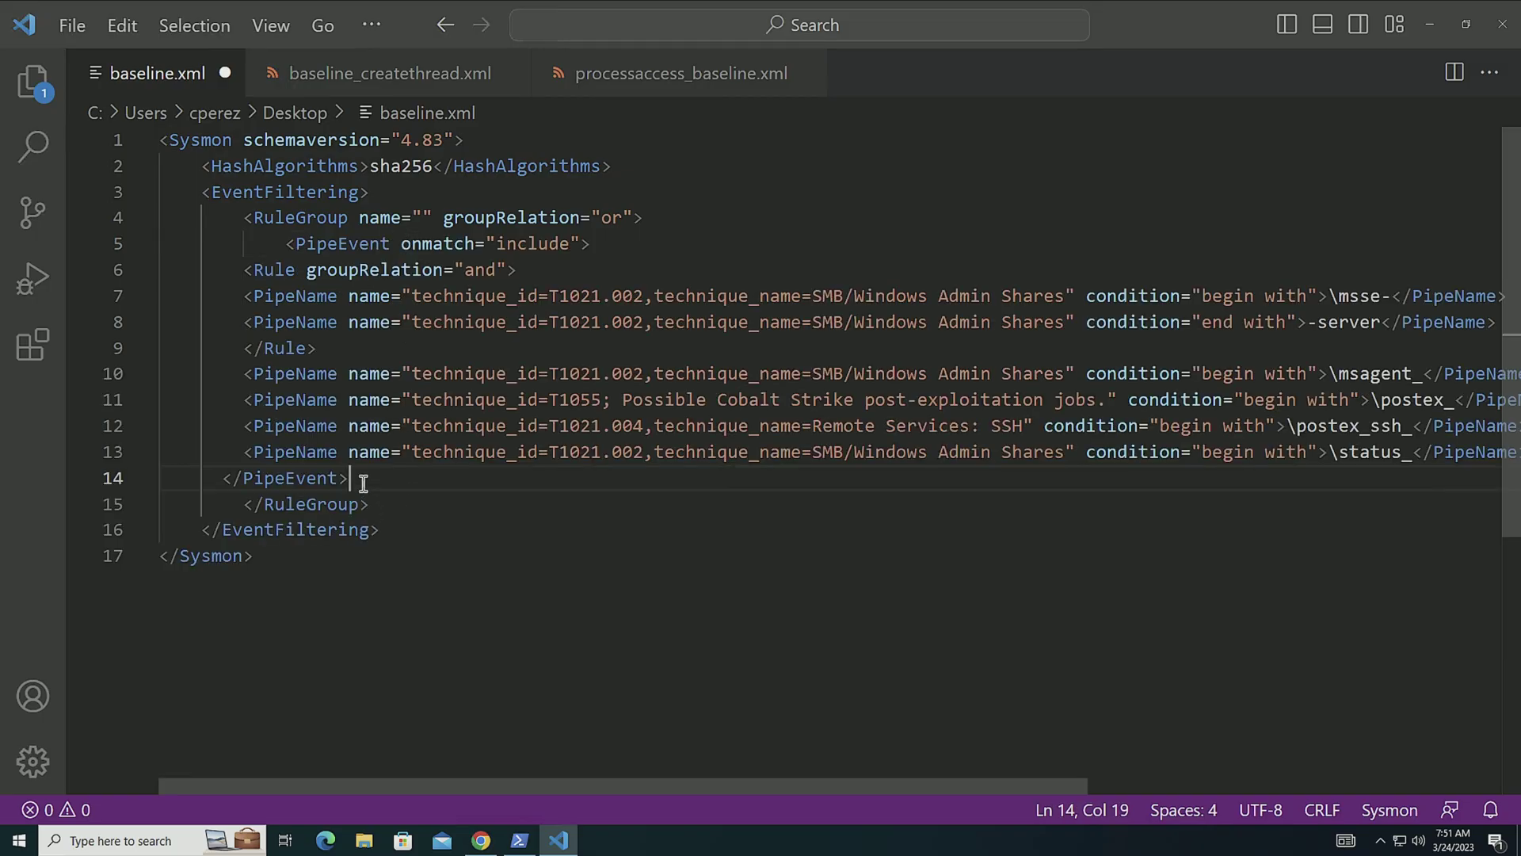
{"action": "left_click_drag", "start_coordinate": [350, 478], "coordinate": [245, 269]}
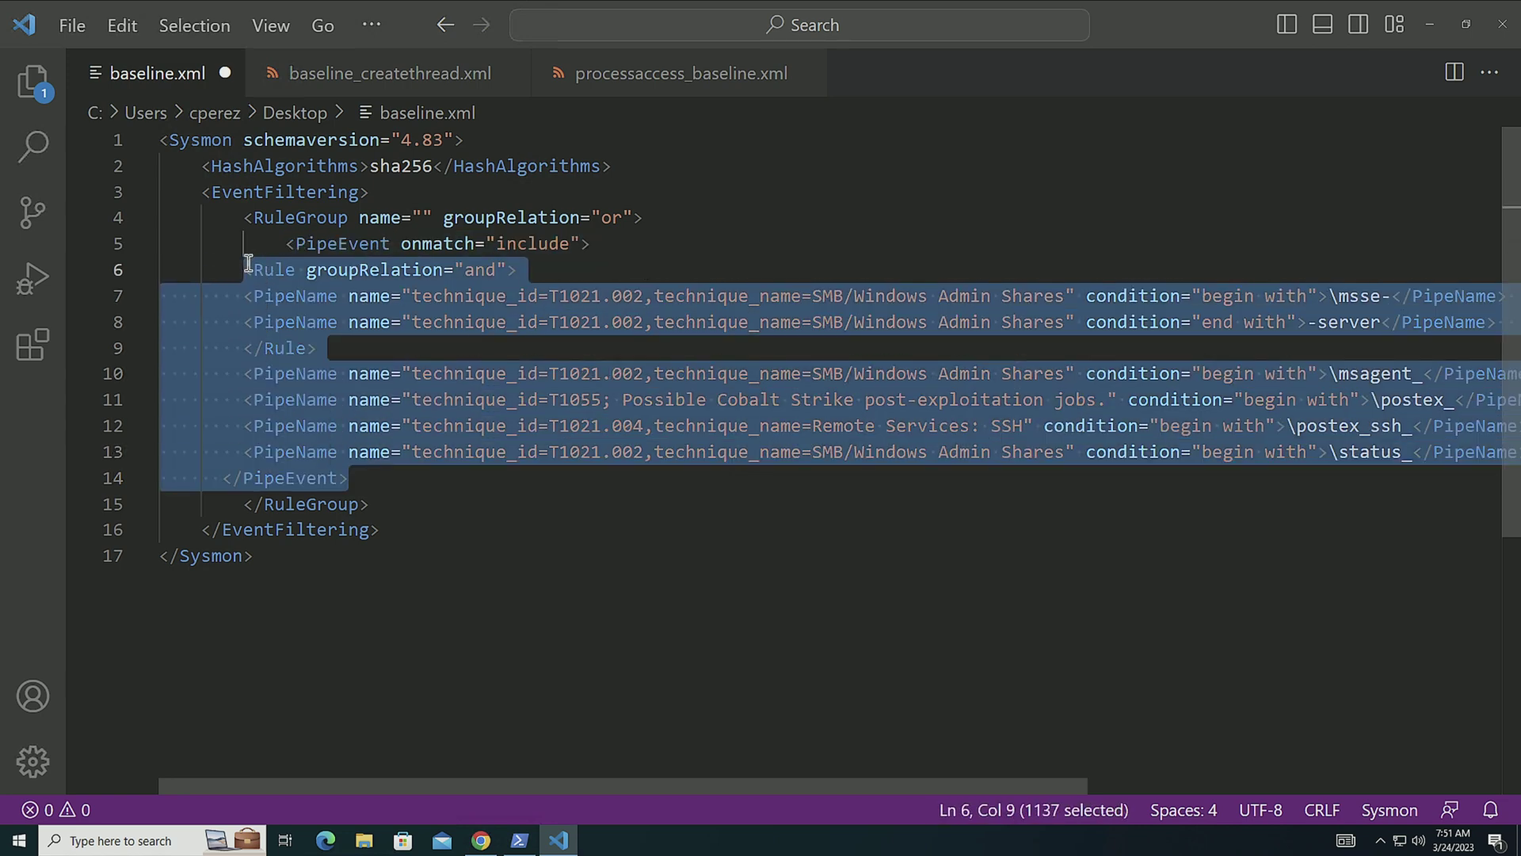
{"action": "key", "text": "Tab"}
{"action": "key", "text": "Tab"}
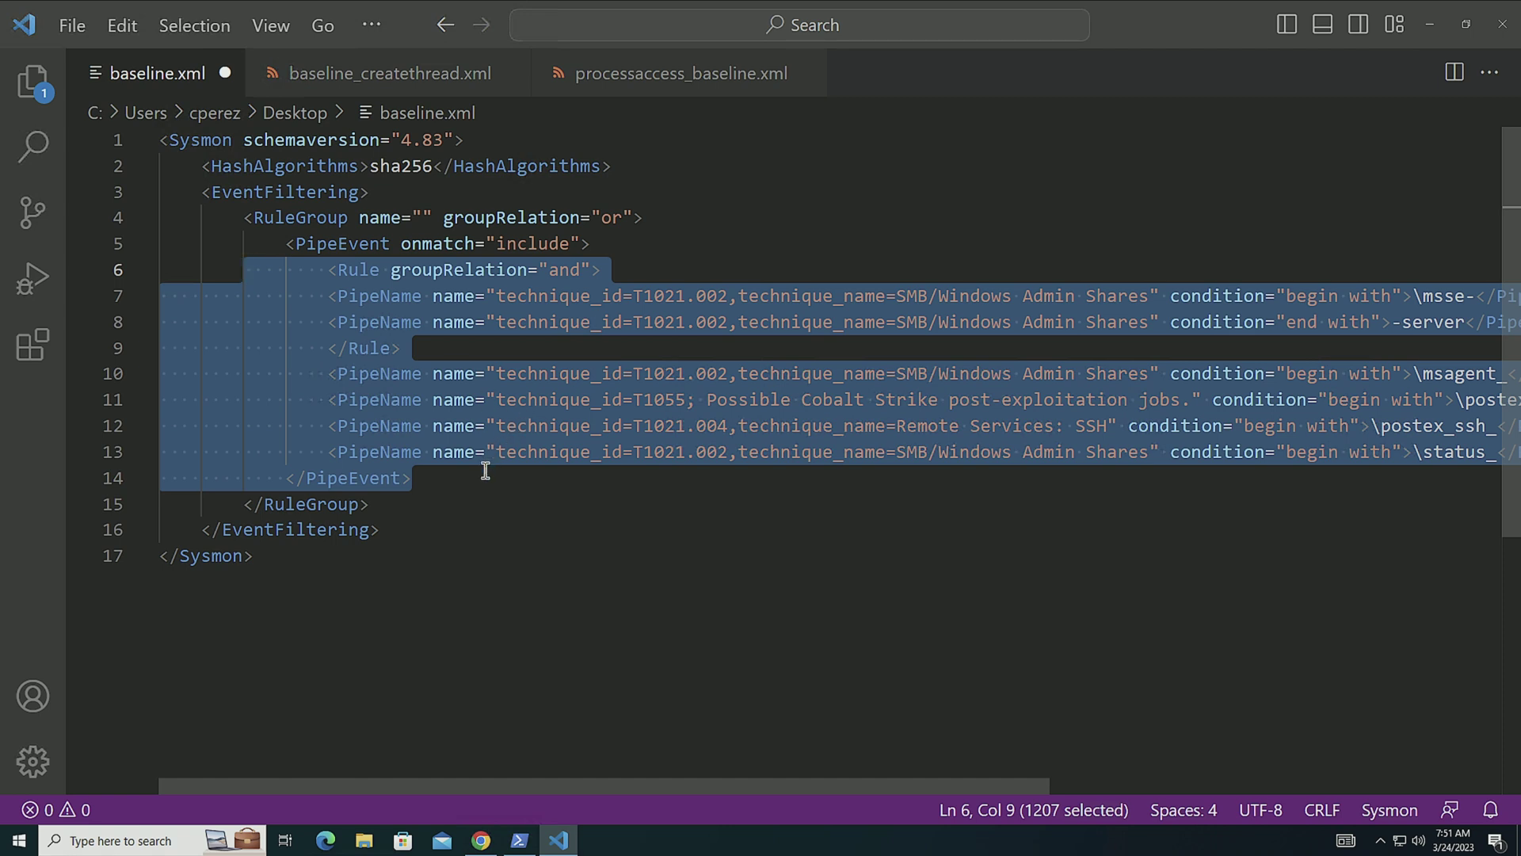
{"action": "left_click", "coordinate": [485, 470]}
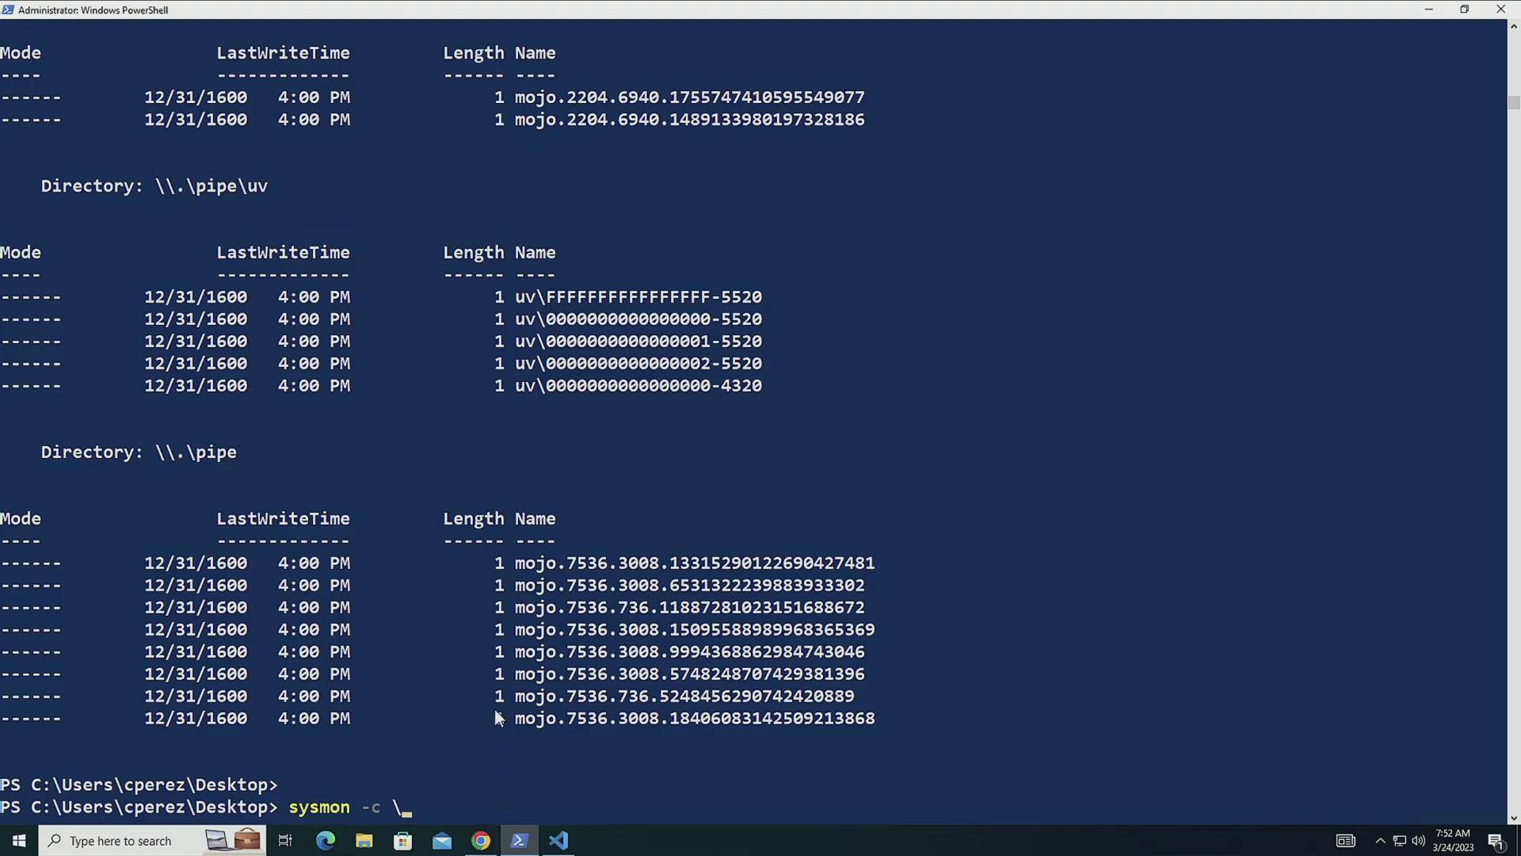
Step: Apply baseline.xml with sysmon -c .\baseline.xml, verify via sysmon -c, then enter .\namedpipes_client.exe
{"action": "key", "text": "BackSpace"}
{"action": "type", "text": "base"}
{"action": "key", "text": "Tab"}
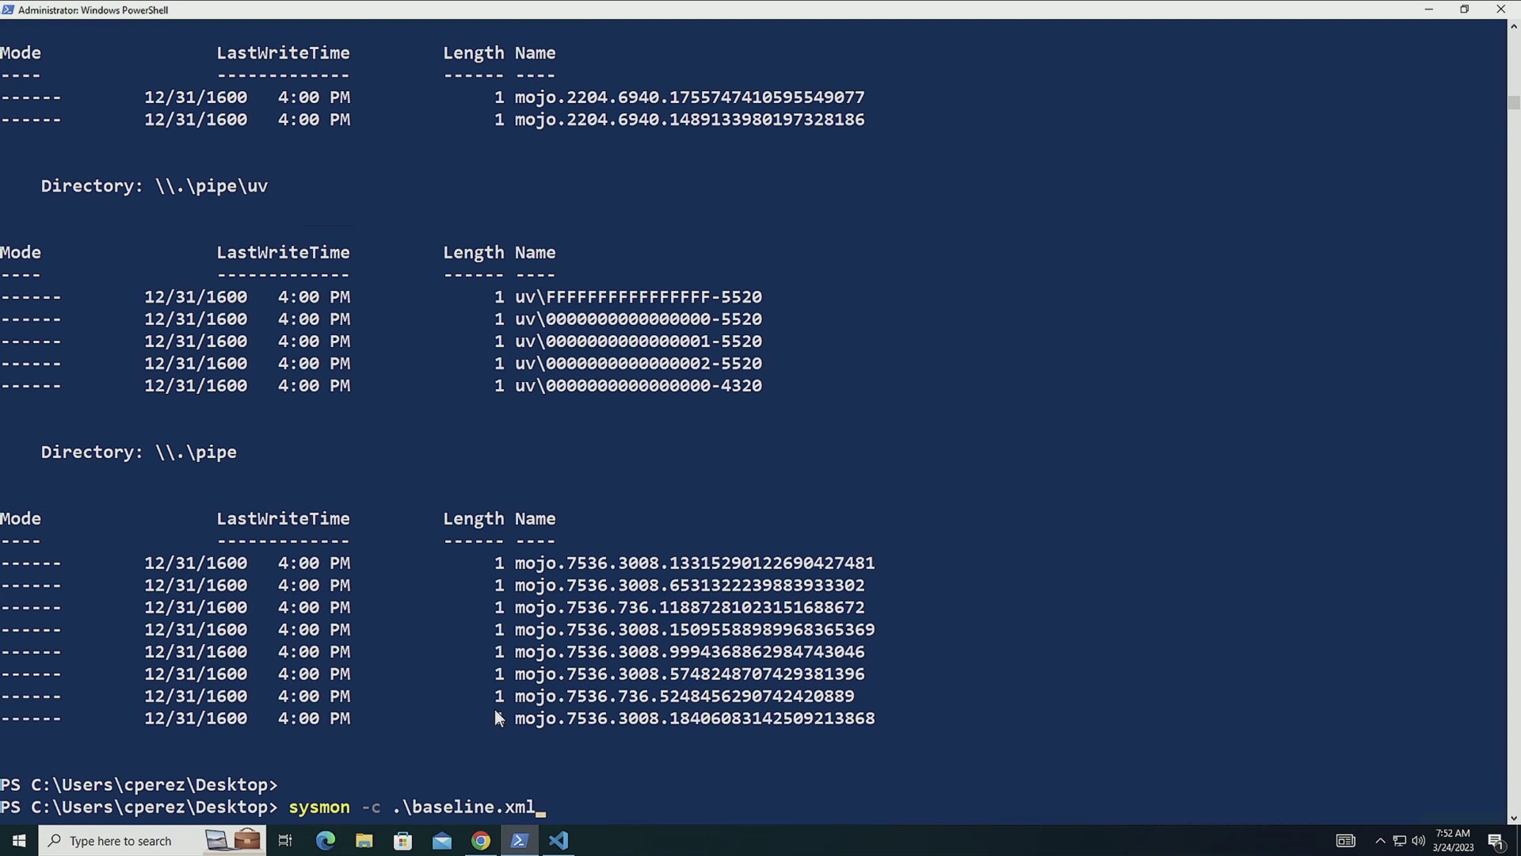
{"action": "key", "text": "Return"}
{"action": "type", "text": "sysmon -c"}
{"action": "key", "text": "Return"}
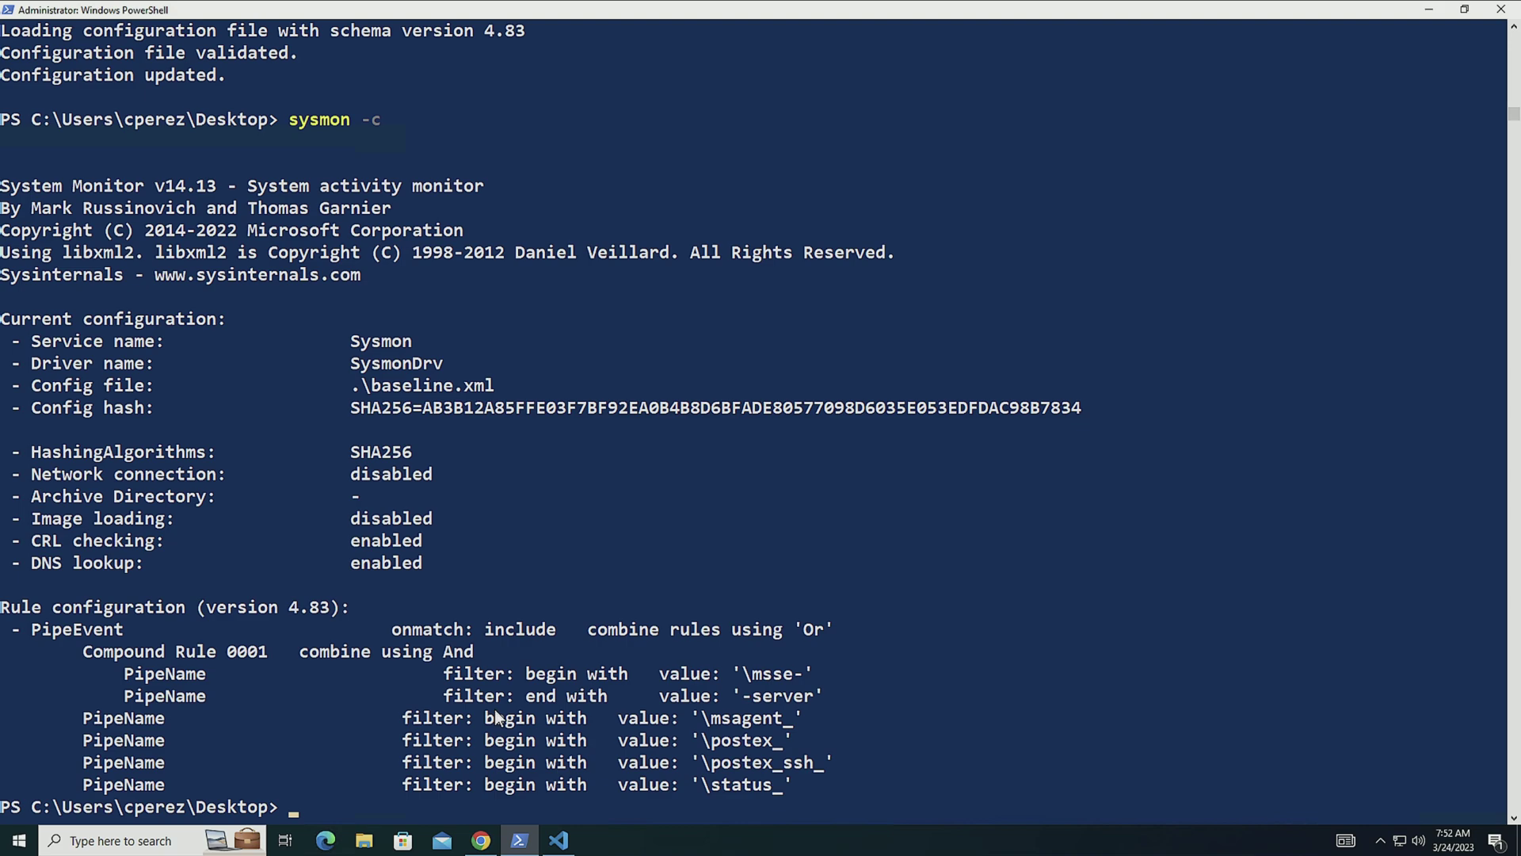
{"action": "type", "text": "named"}
{"action": "key", "text": "Tab"}
{"action": "key", "text": "Tab"}
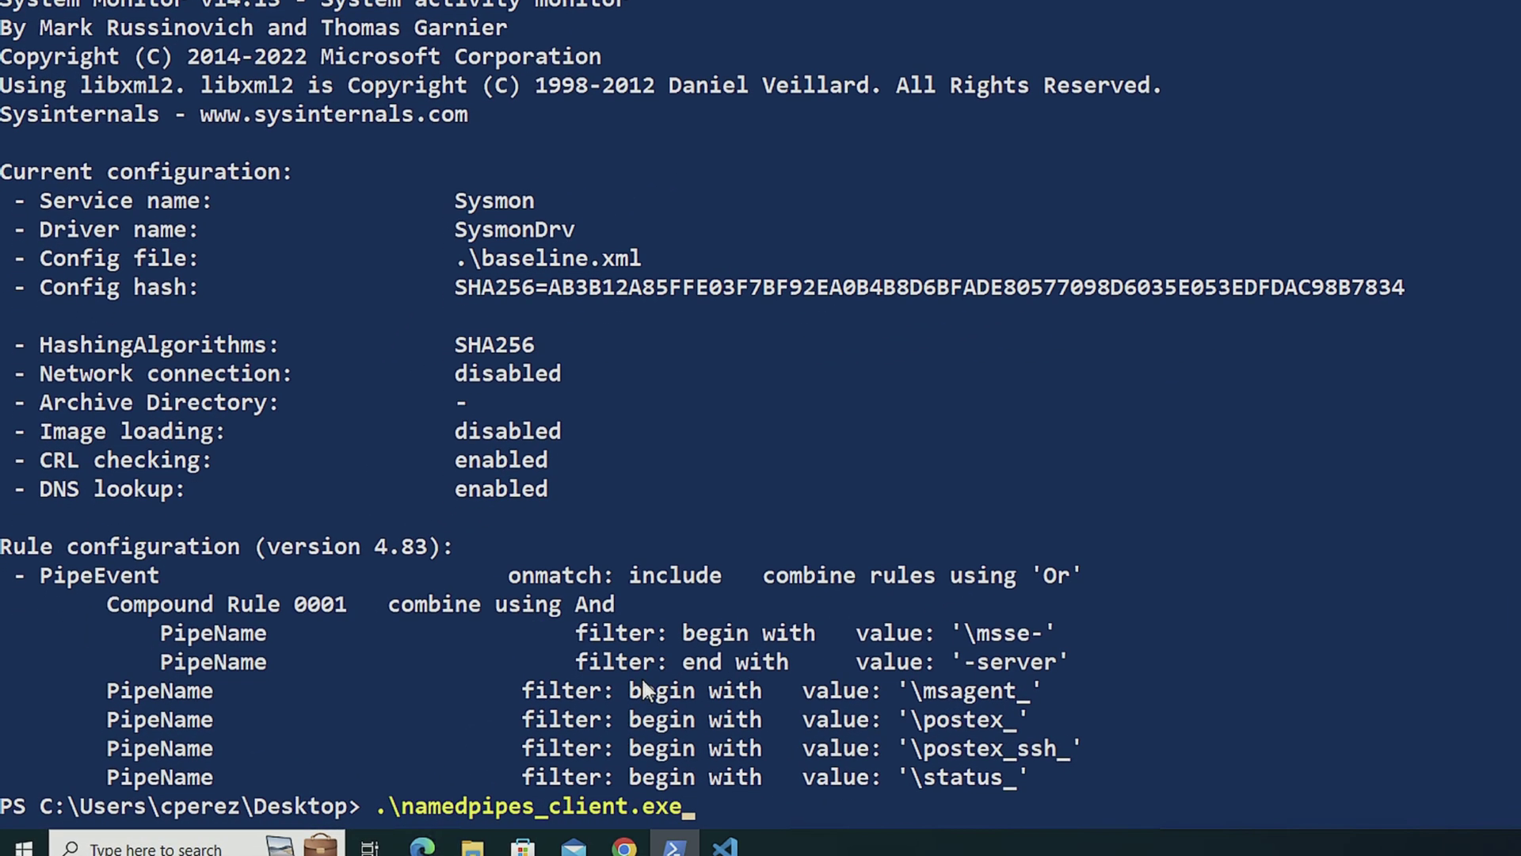
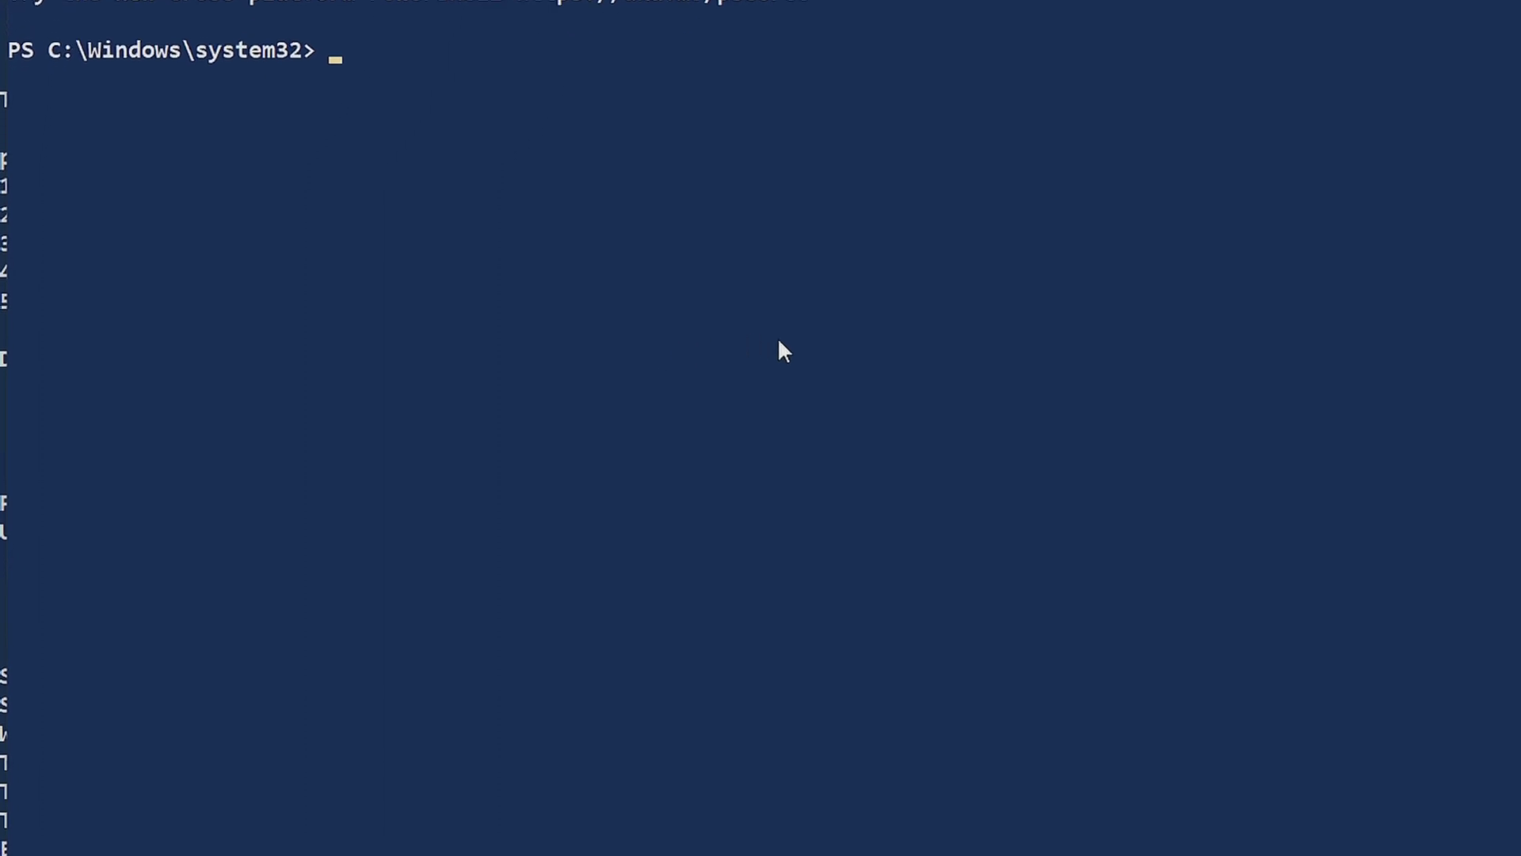
Step: Run Get-SysmonConnectNamedPipe to show the event 18 ConnectPipe for the \status_4f pipe
{"action": "type", "text": "get-sysmonco"}
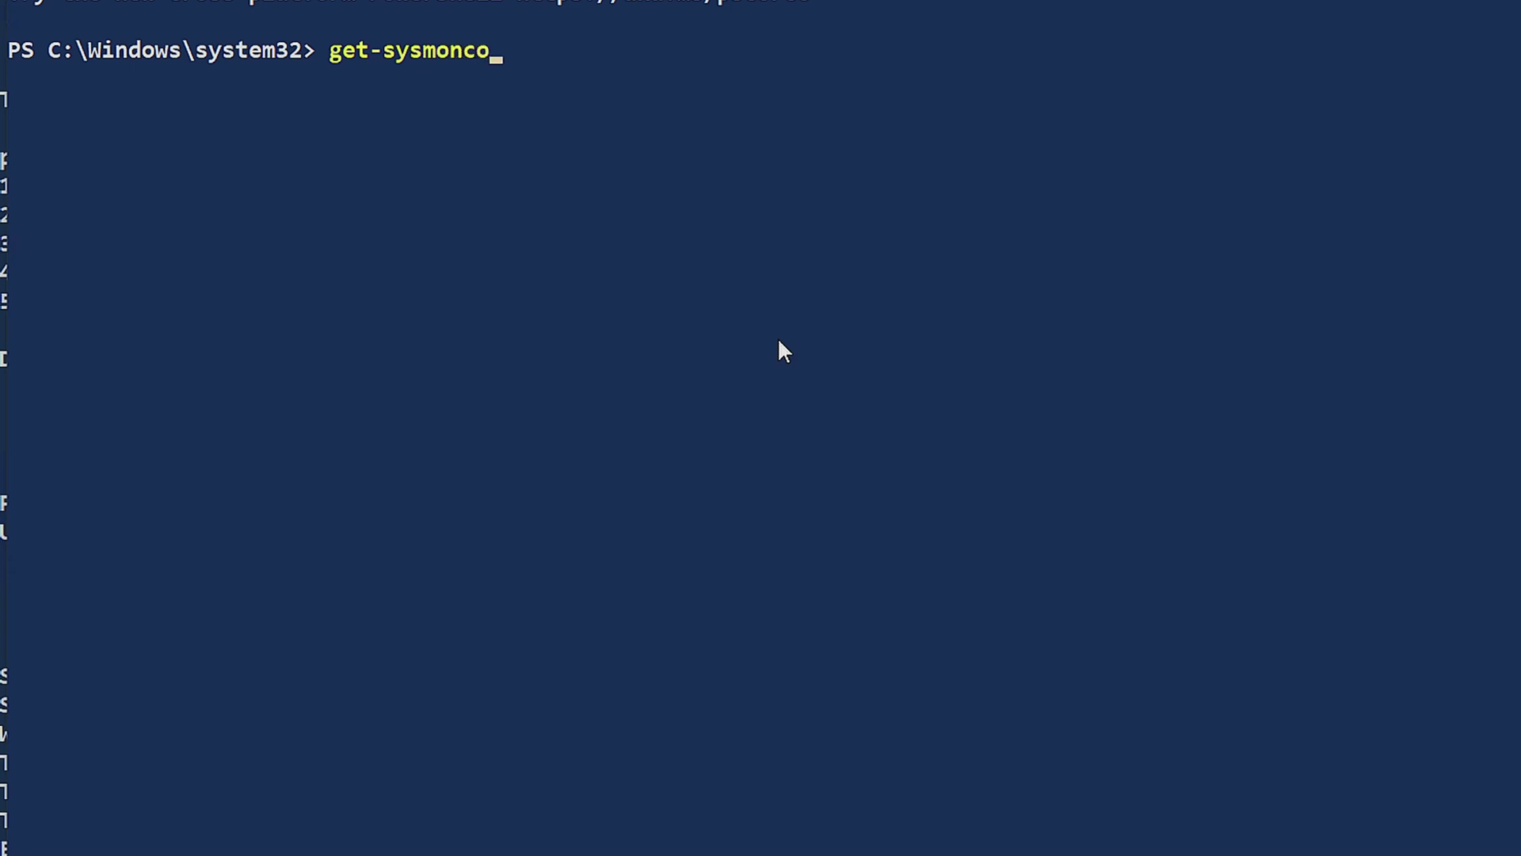
{"action": "key", "text": "Tab"}
{"action": "key", "text": "Tab"}
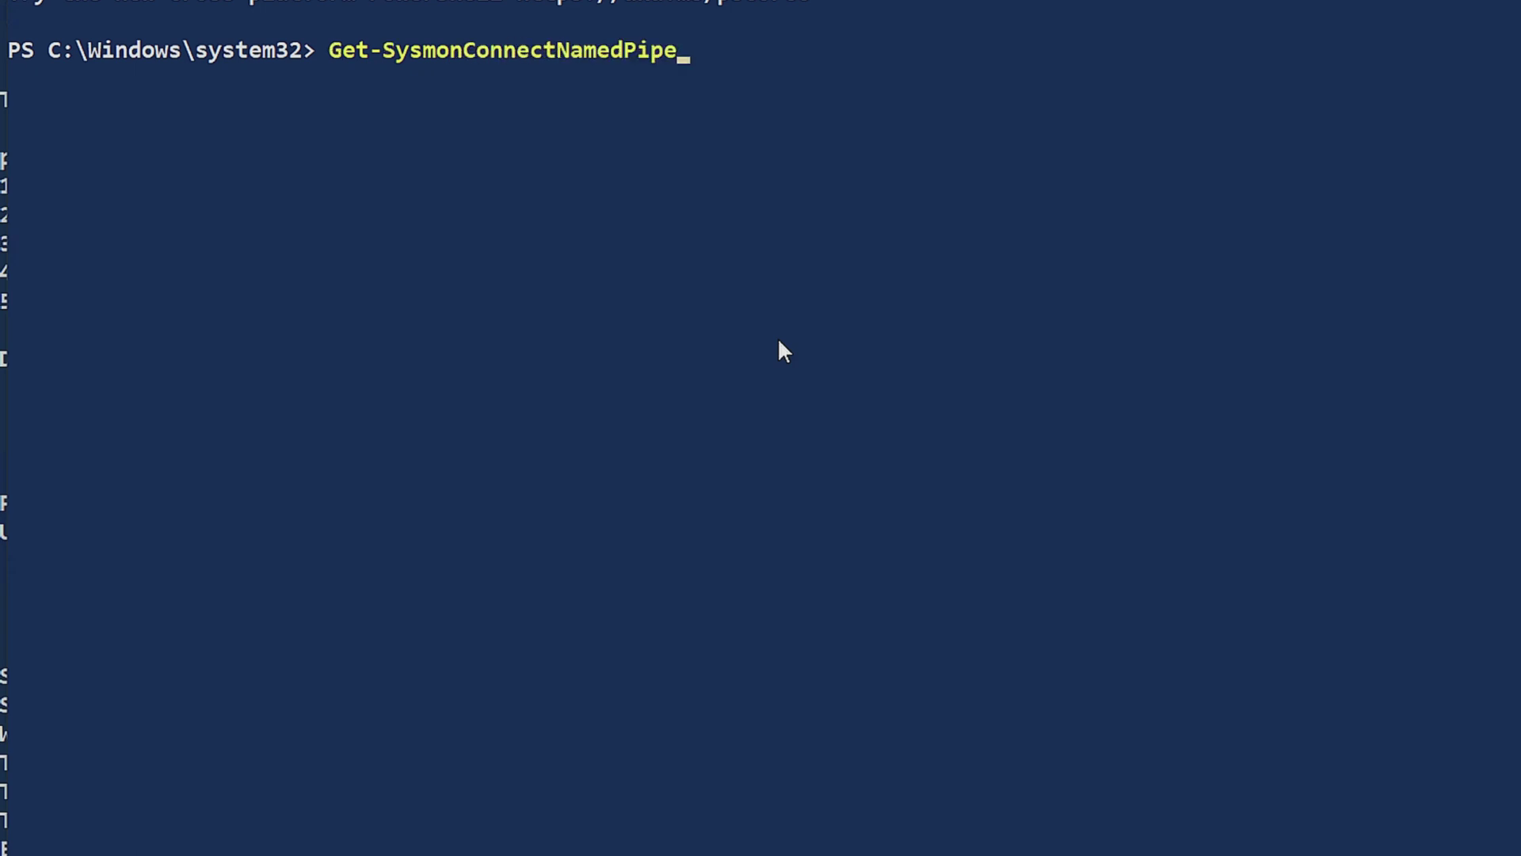
{"action": "key", "text": "Return"}
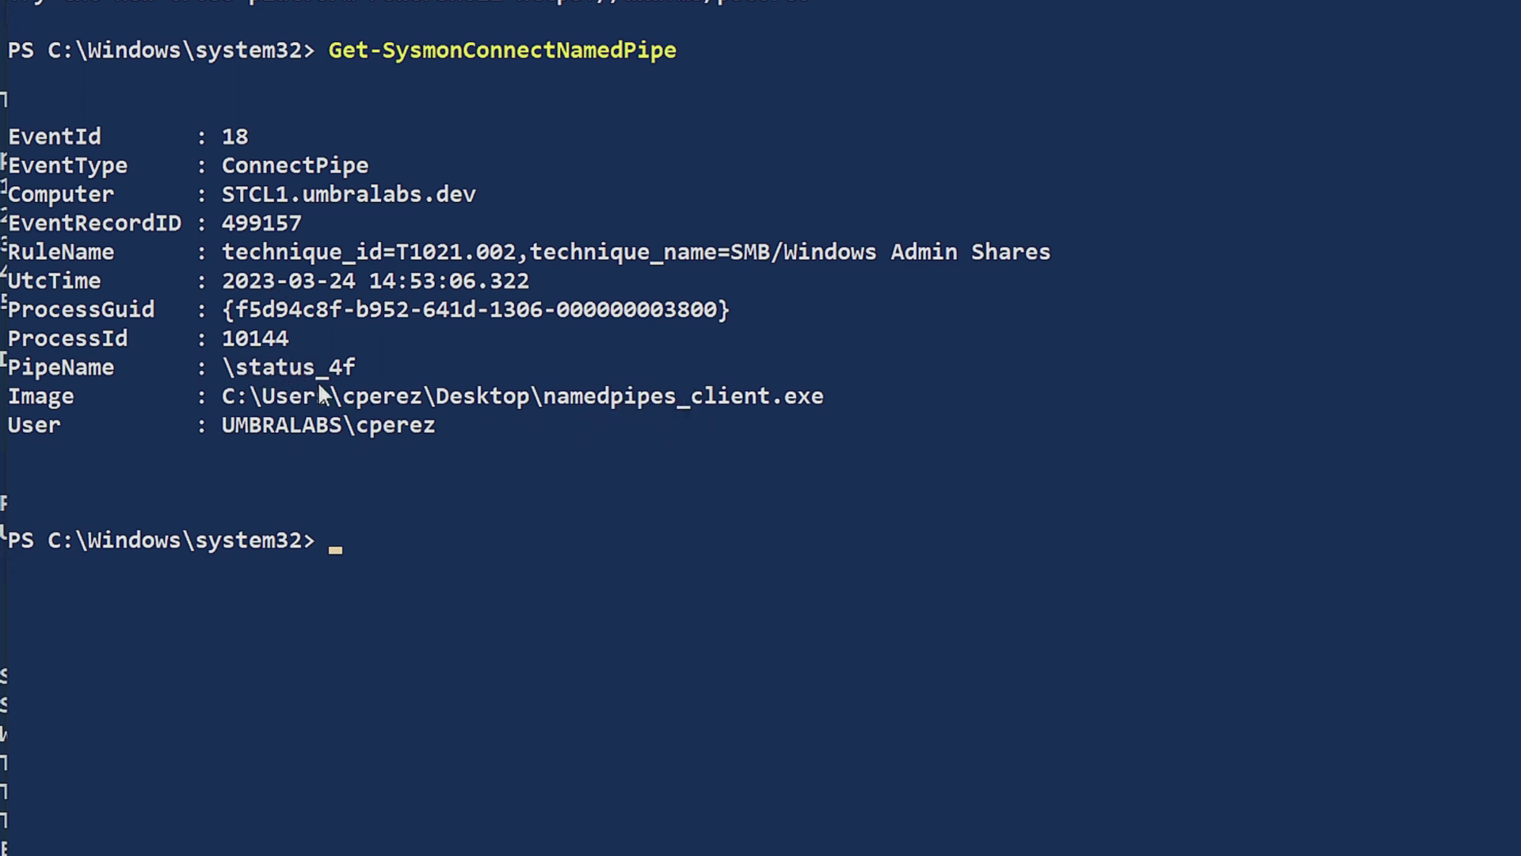
Step: Run Get-SysmonCreateNamedPipe to show event 17 from namedpipes_server.exe creating \status_4f
{"action": "key", "text": "Up"}
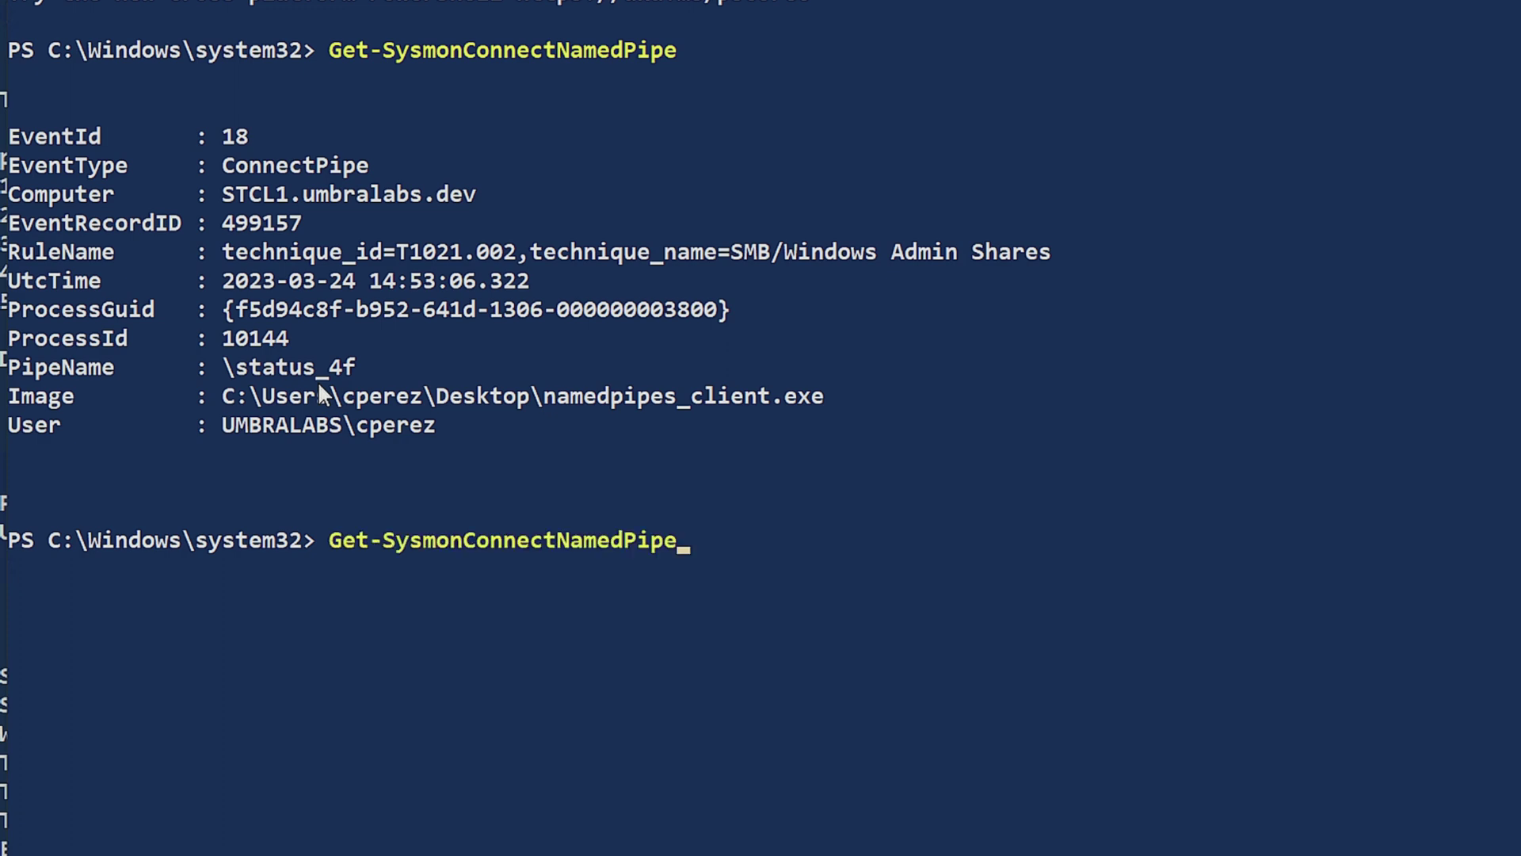
{"action": "key", "text": "BackSpace"}
{"action": "key", "text": "BackSpace"}
{"action": "key", "text": "BackSpace"}
{"action": "key", "text": "BackSpace"}
{"action": "key", "text": "BackSpace"}
{"action": "key", "text": "BackSpace"}
{"action": "key", "text": "BackSpace"}
{"action": "key", "text": "BackSpace"}
{"action": "key", "text": "BackSpace"}
{"action": "key", "text": "BackSpace"}
{"action": "key", "text": "BackSpace"}
{"action": "key", "text": "BackSpace"}
{"action": "key", "text": "BackSpace"}
{"action": "key", "text": "BackSpace"}
{"action": "key", "text": "BackSpace"}
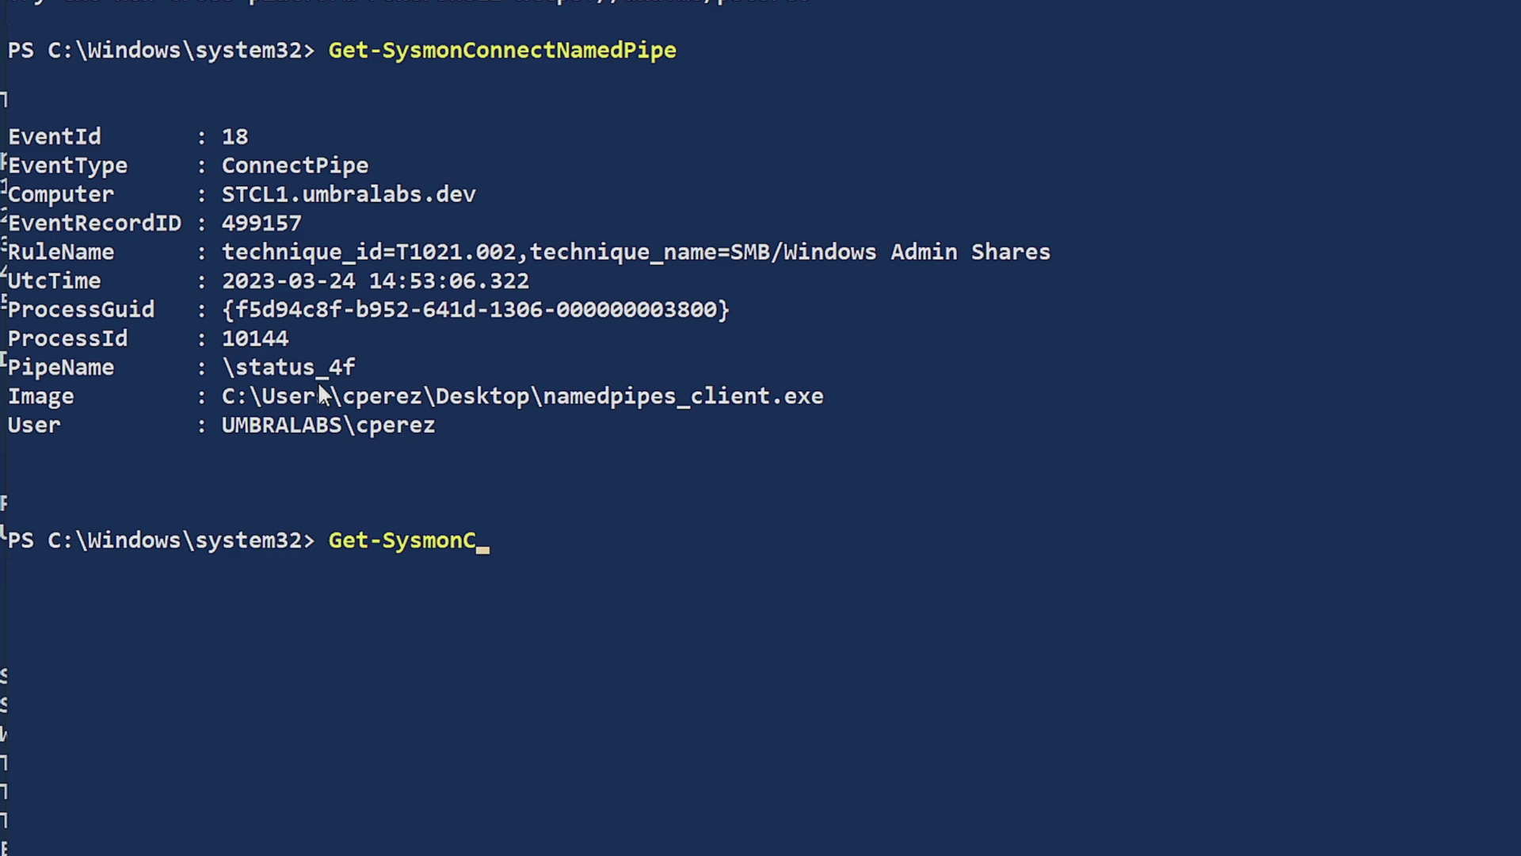
{"action": "key", "text": "Tab"}
{"action": "key", "text": "Tab"}
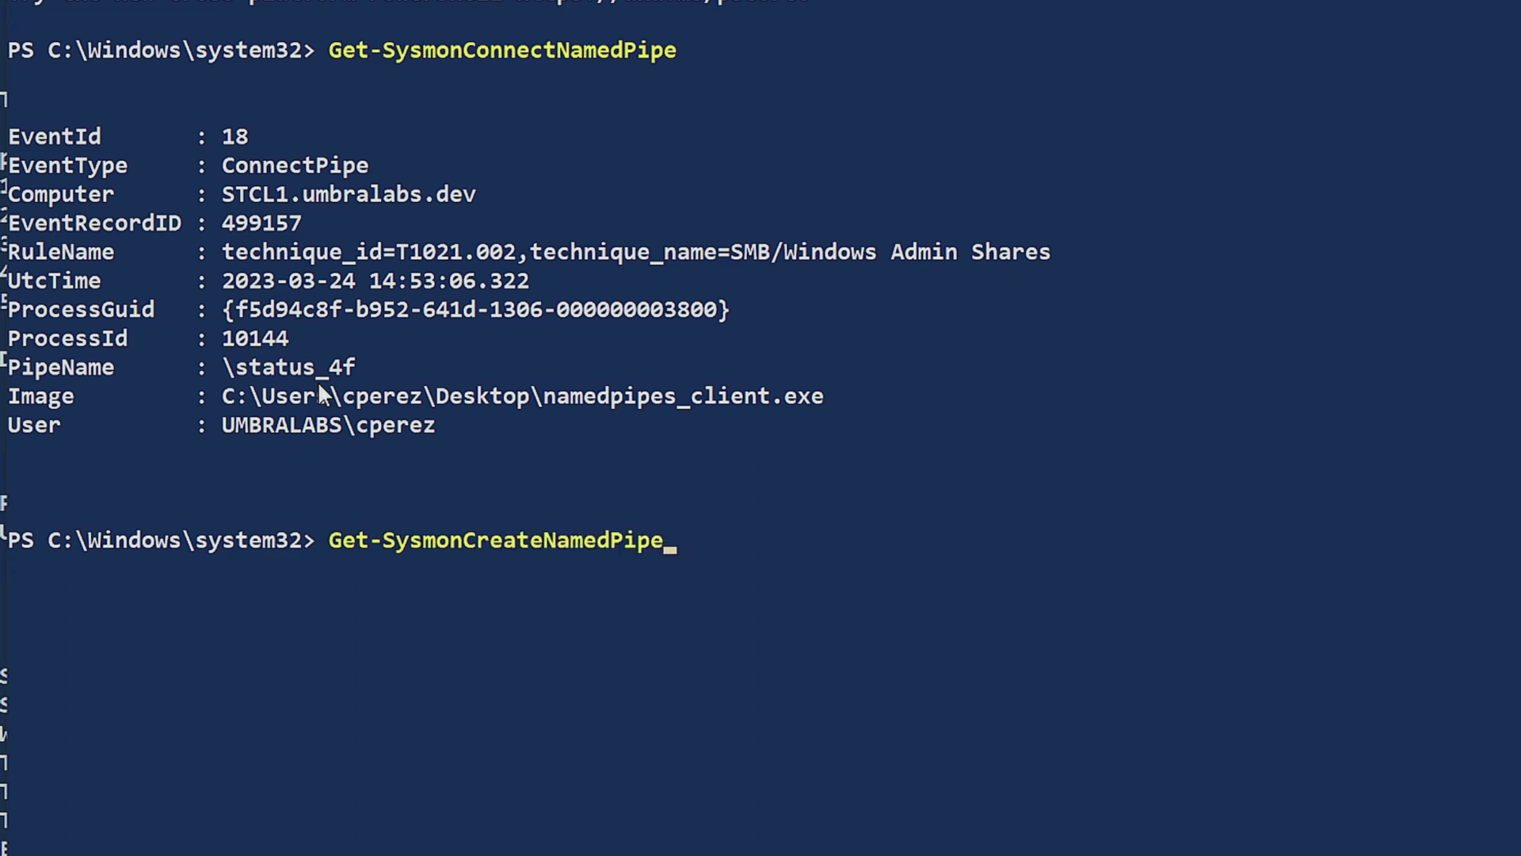
{"action": "key", "text": "Return"}
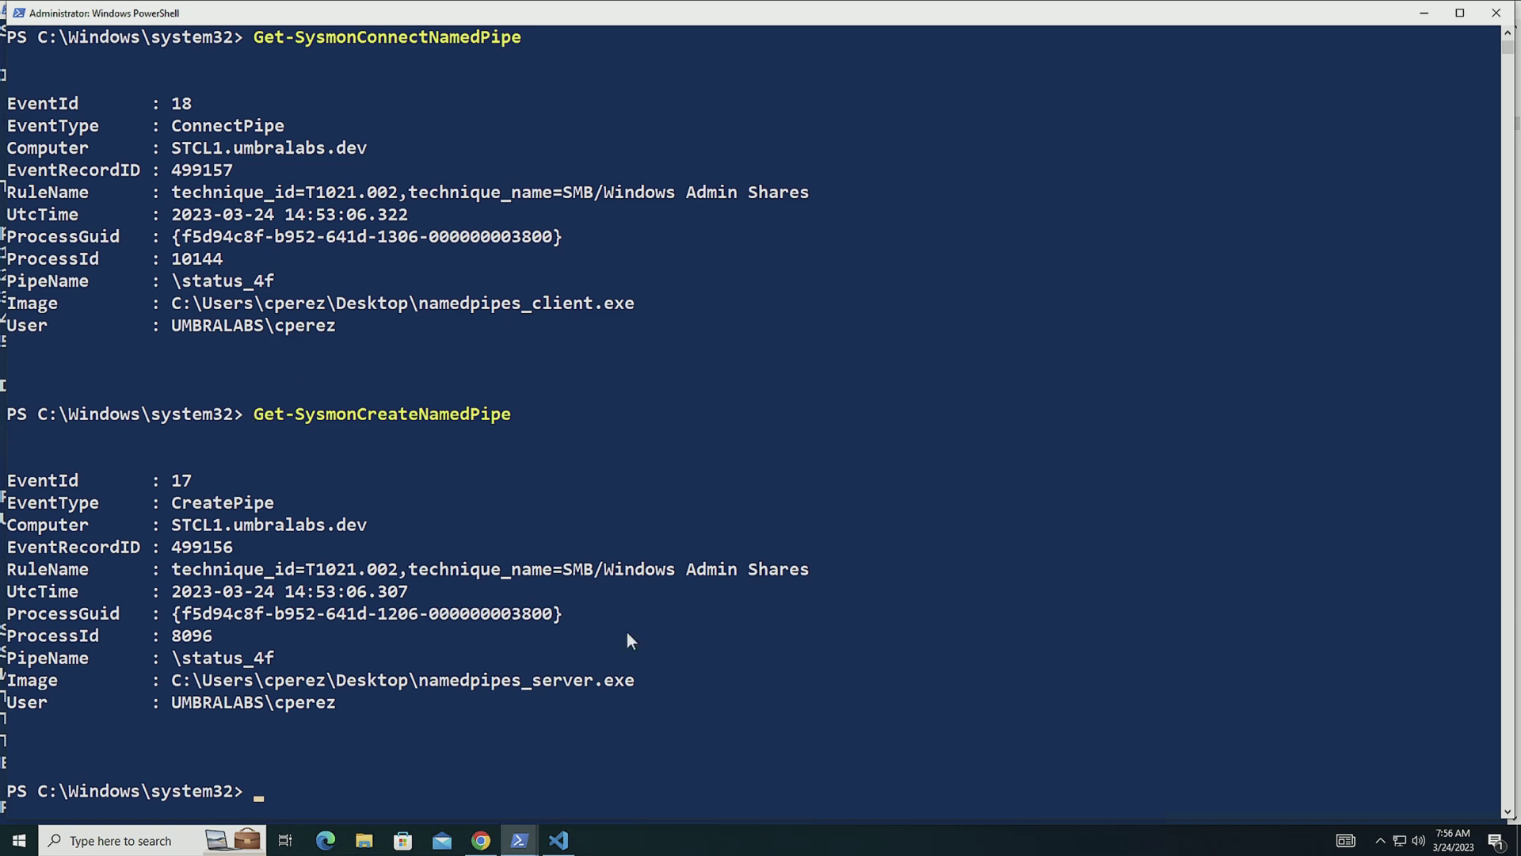
Step: Add indented blank lines above </PipeEvent> in baseline.xml, below the \status_ pipe rule
{"action": "left_click", "coordinate": [559, 839]}
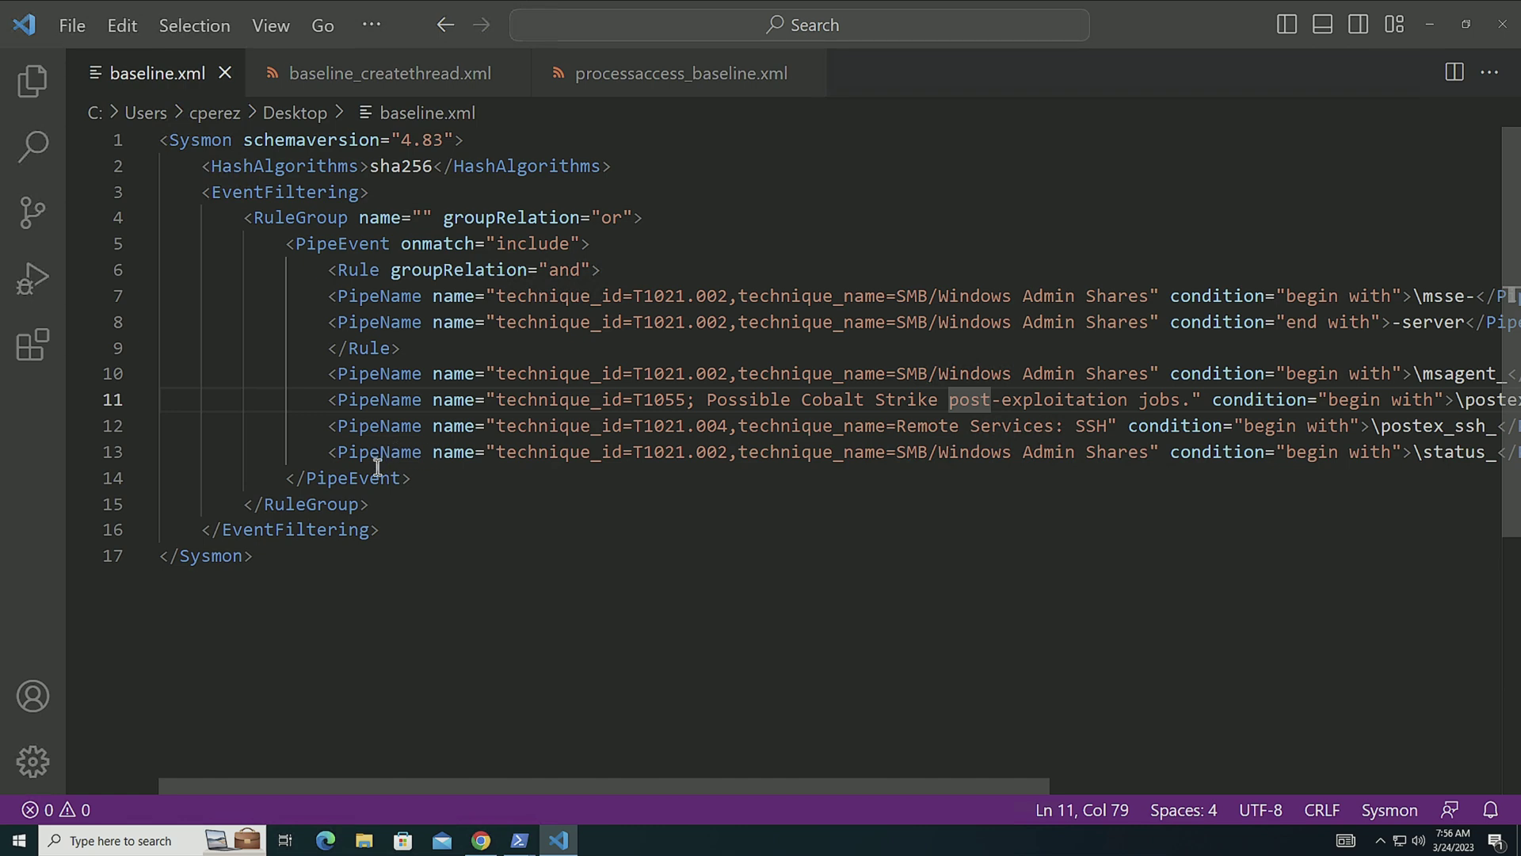
{"action": "left_click", "coordinate": [288, 478]}
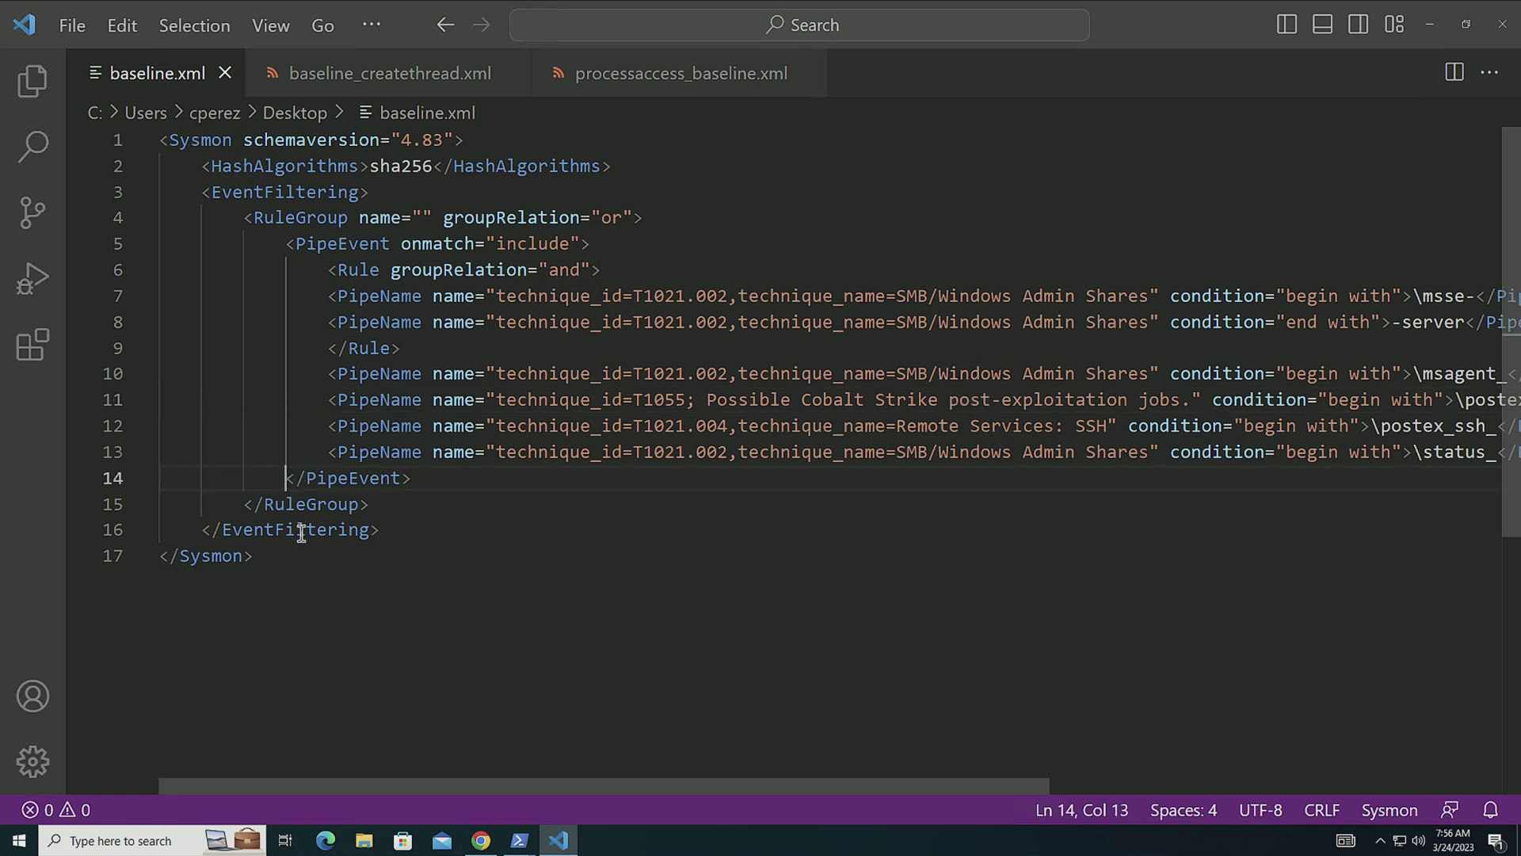
{"action": "key", "text": "Return"}
{"action": "key", "text": "Return"}
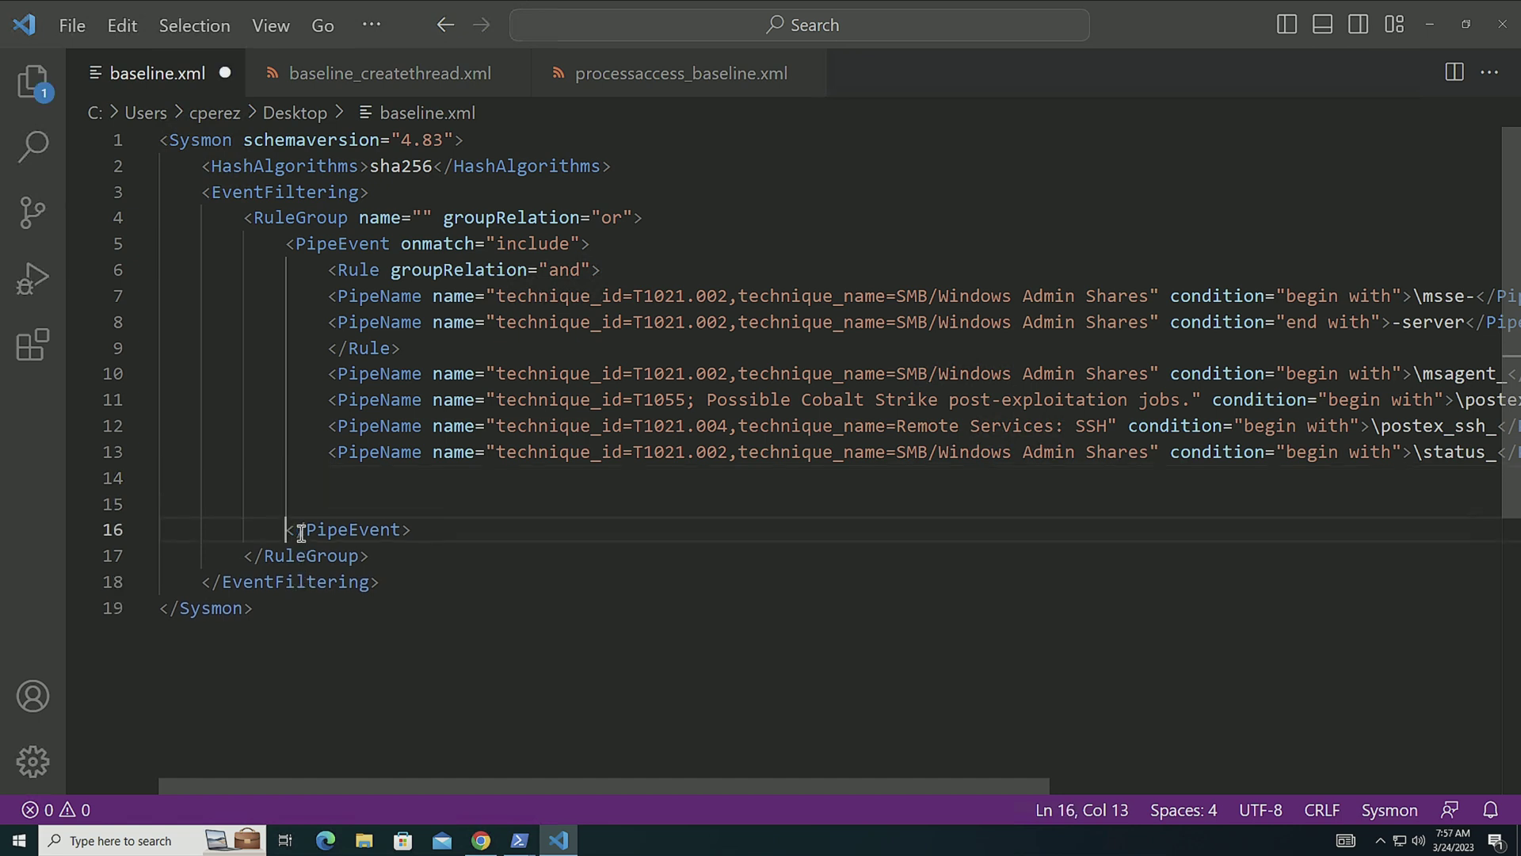
{"action": "key", "text": "Up"}
{"action": "key", "text": "Up"}
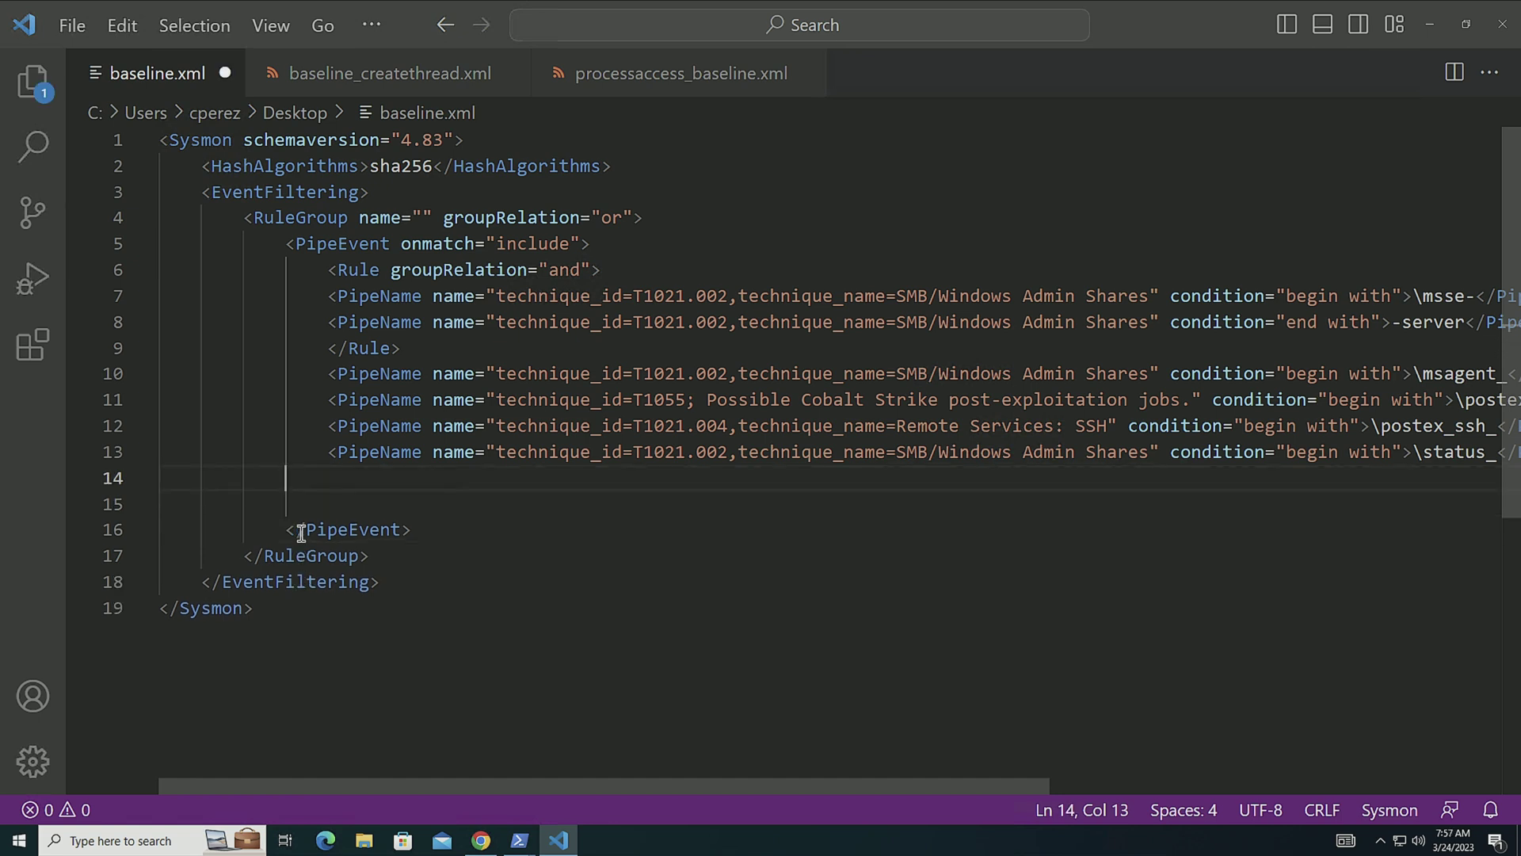
{"action": "key", "text": "Return"}
{"action": "key", "text": "Tab"}
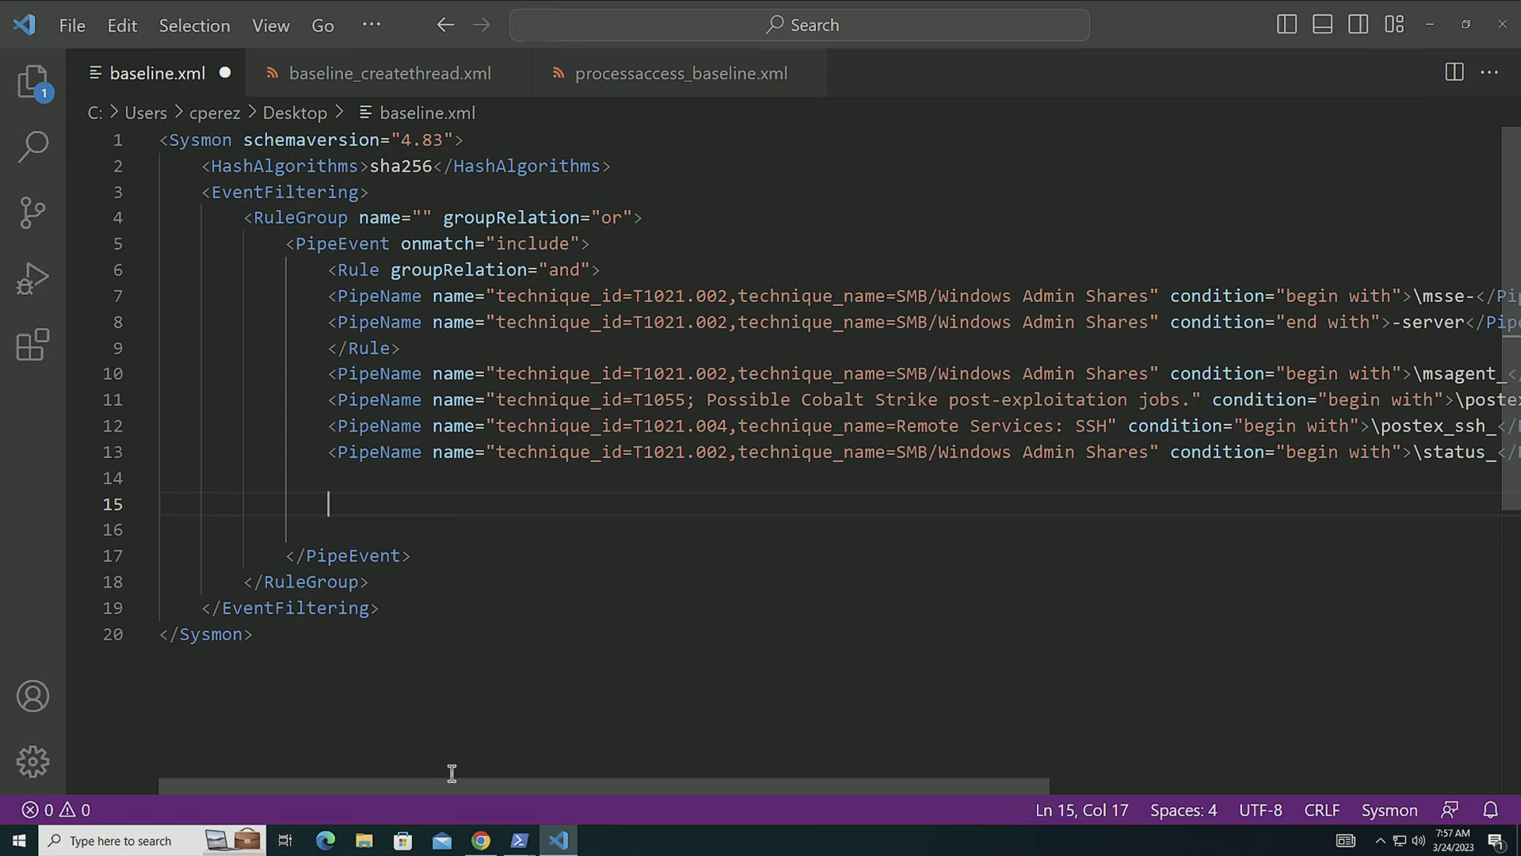
Step: Copy the Rule block on lines 5–8 of include_all.xml and return to baseline.xml
{"action": "left_click", "coordinate": [491, 843]}
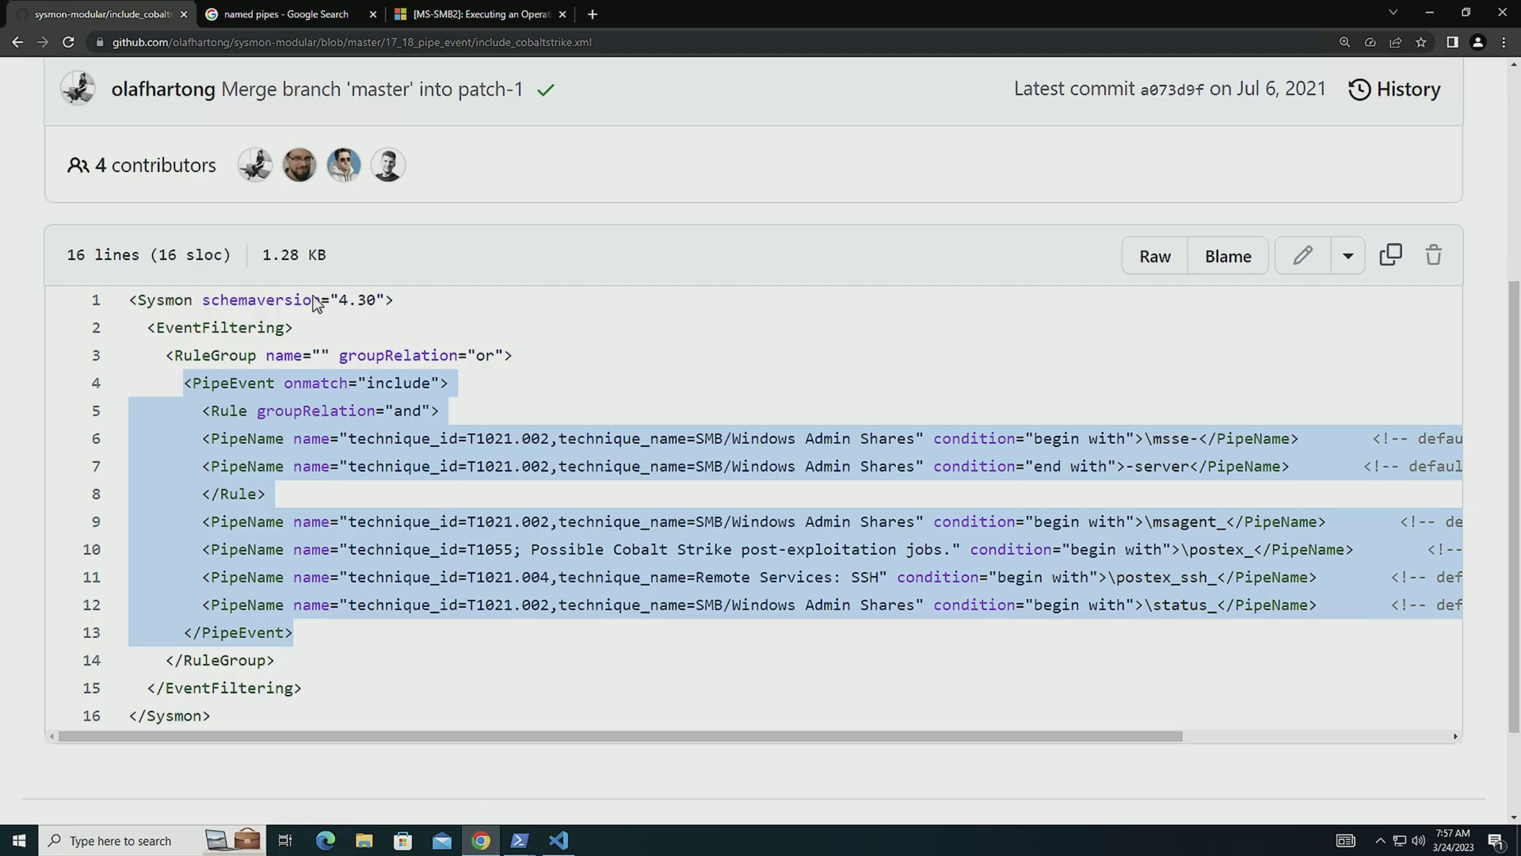
{"action": "left_click", "coordinate": [17, 42]}
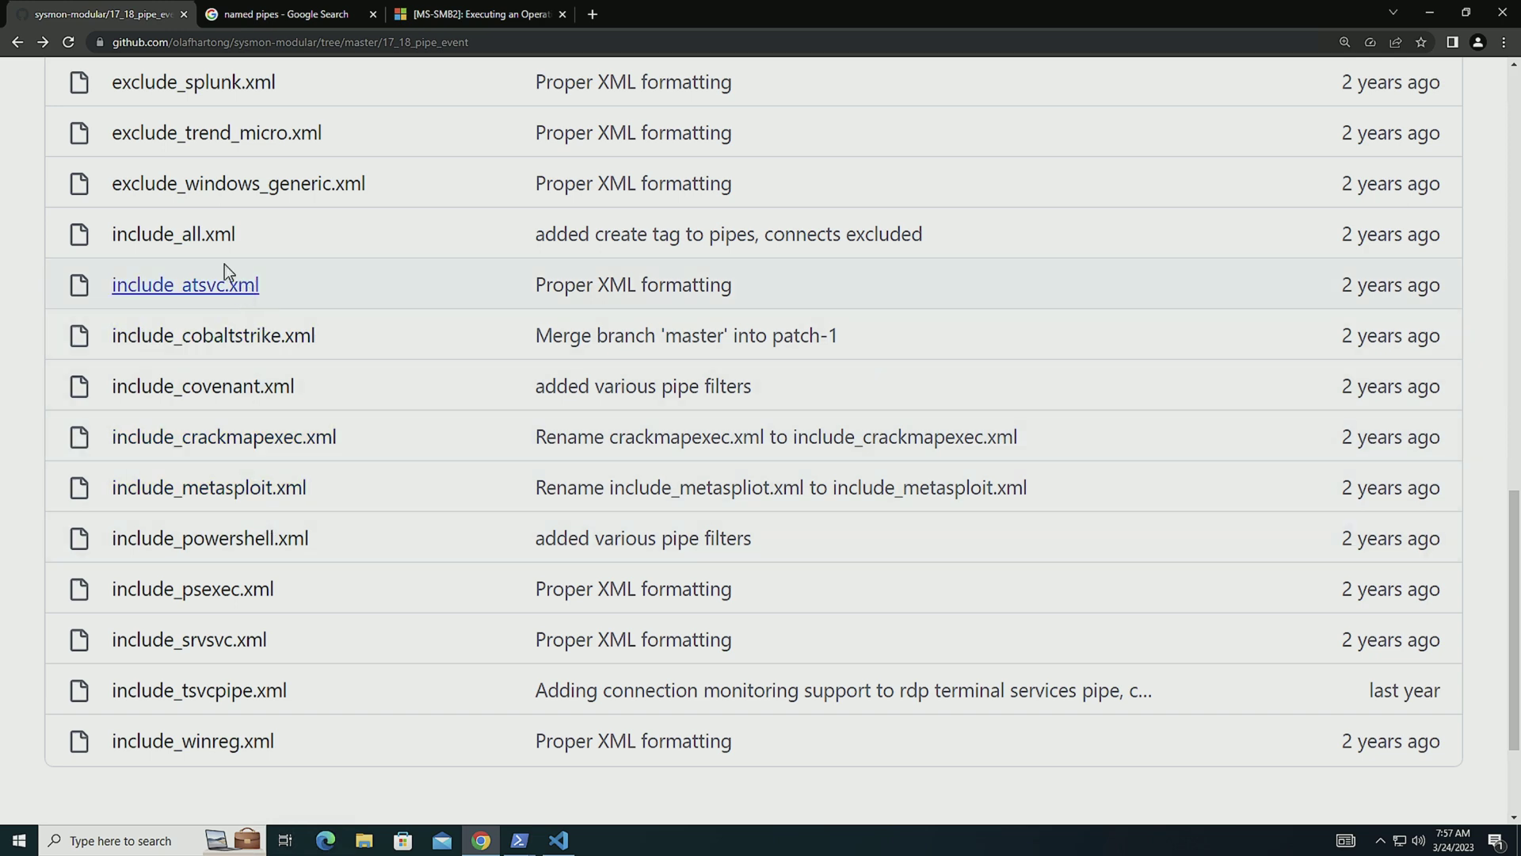
{"action": "left_click", "coordinate": [206, 236]}
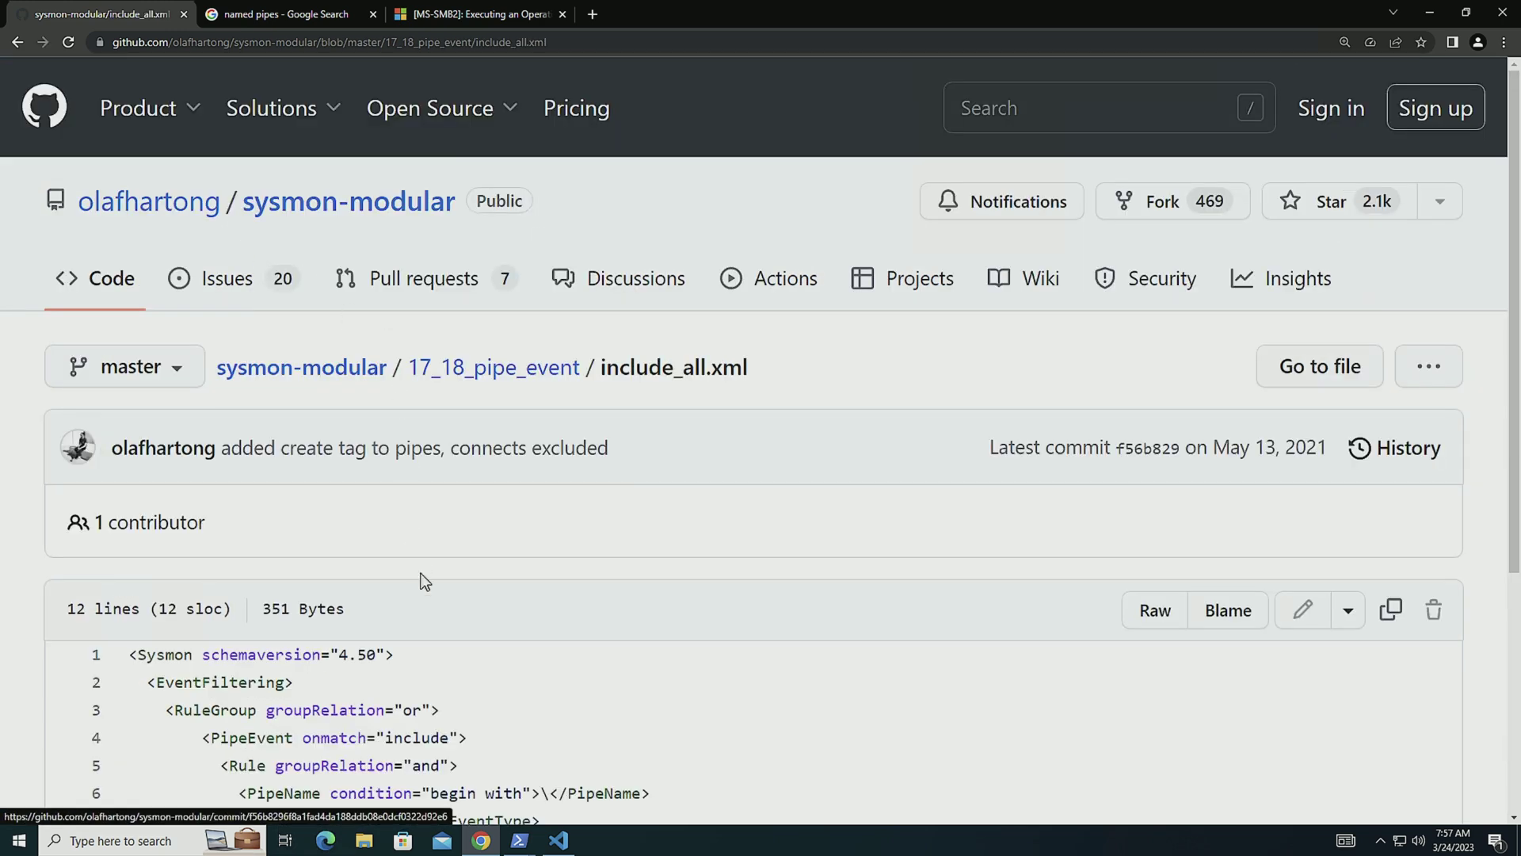
{"action": "scroll", "coordinate": [420, 573], "scroll_direction": "down", "scroll_amount": 3}
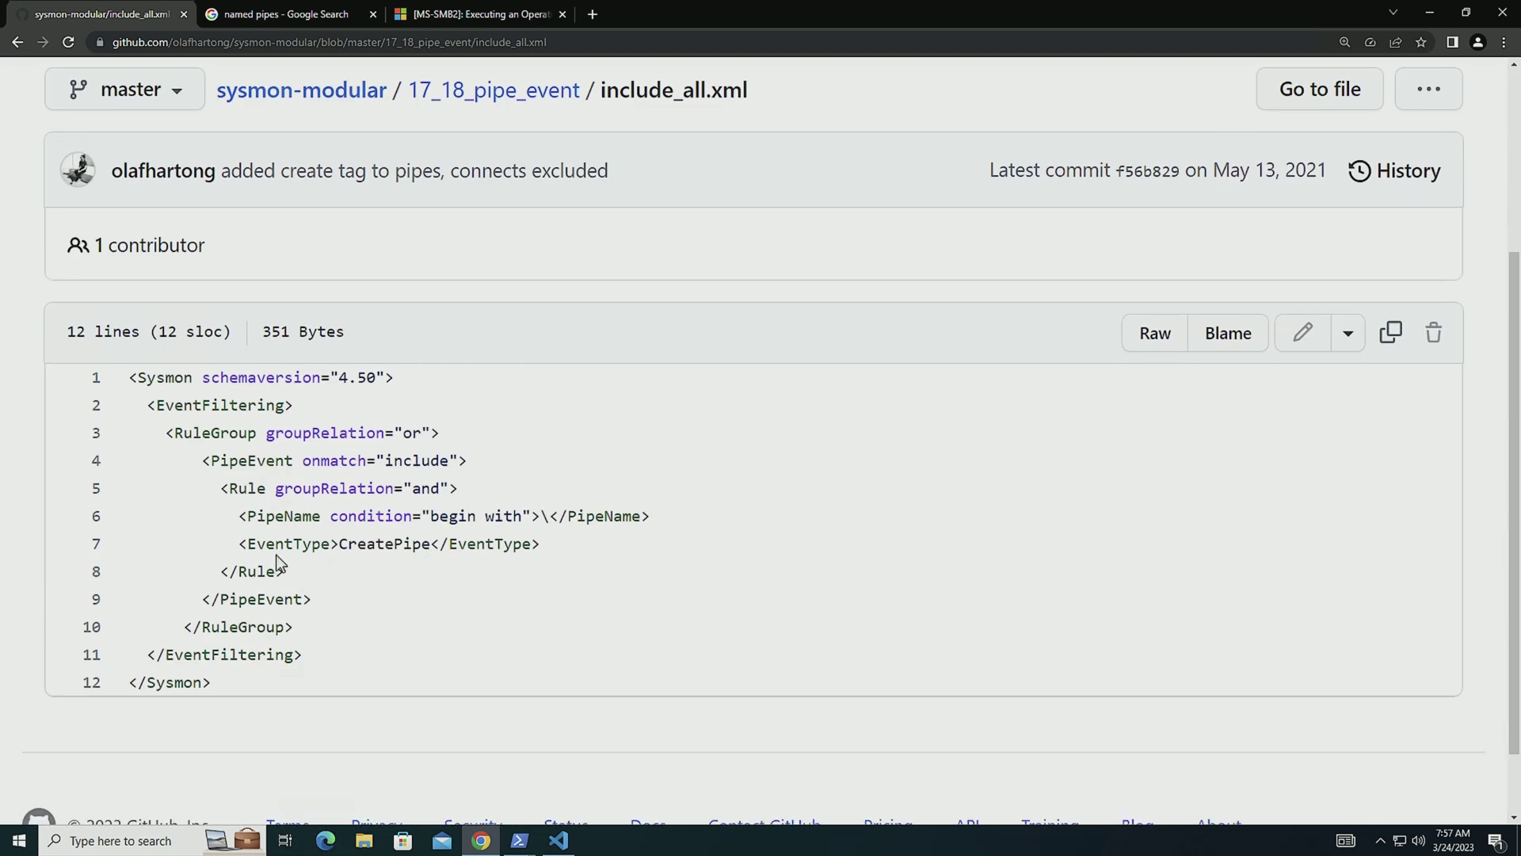
{"action": "left_click_drag", "start_coordinate": [297, 569], "coordinate": [220, 486]}
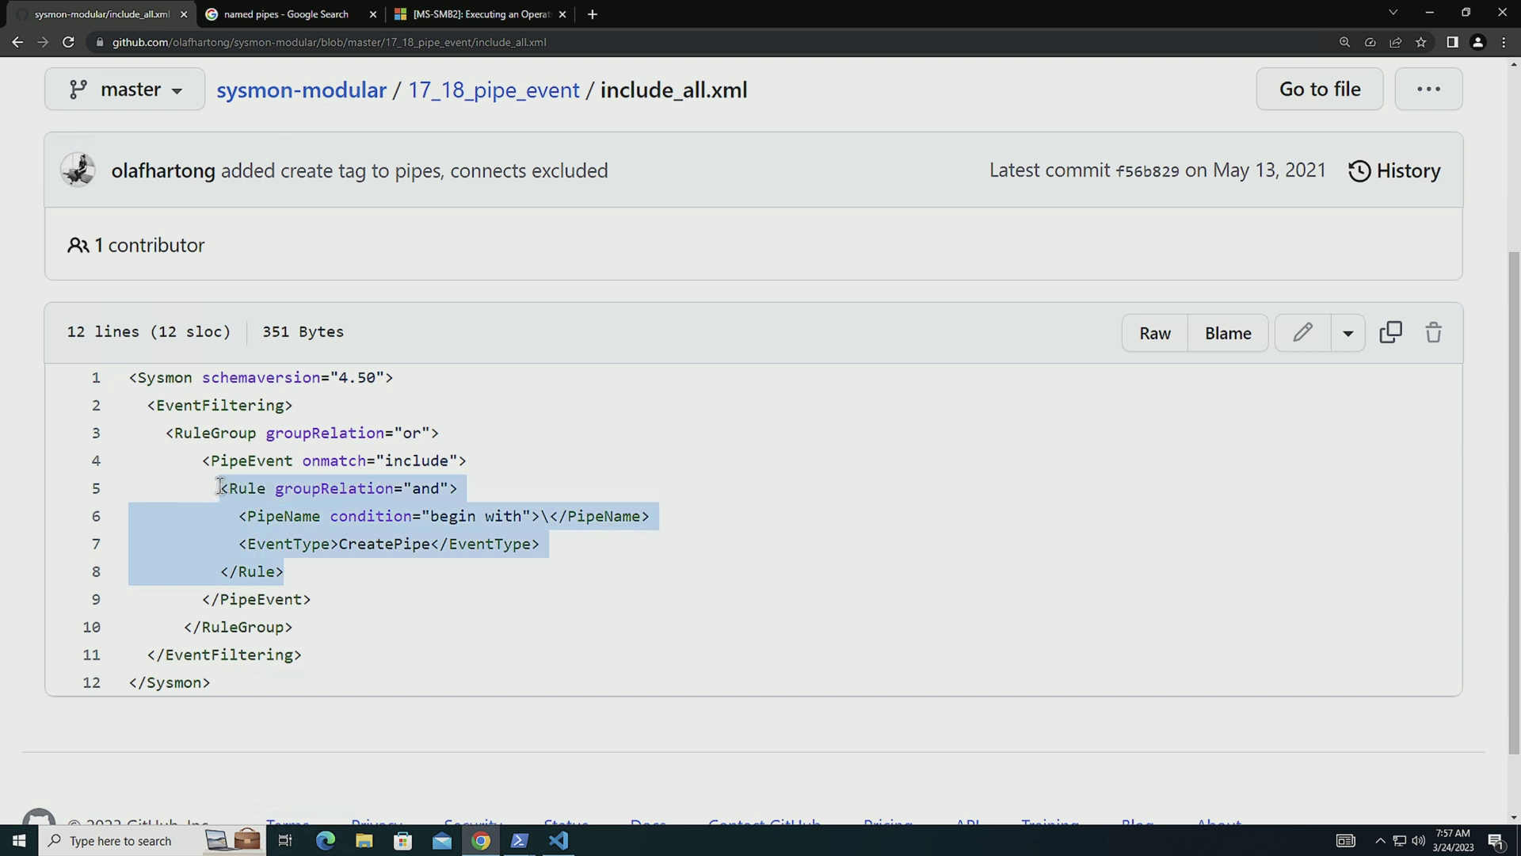
{"action": "right_click", "coordinate": [285, 511]}
{"action": "left_click", "coordinate": [319, 522]}
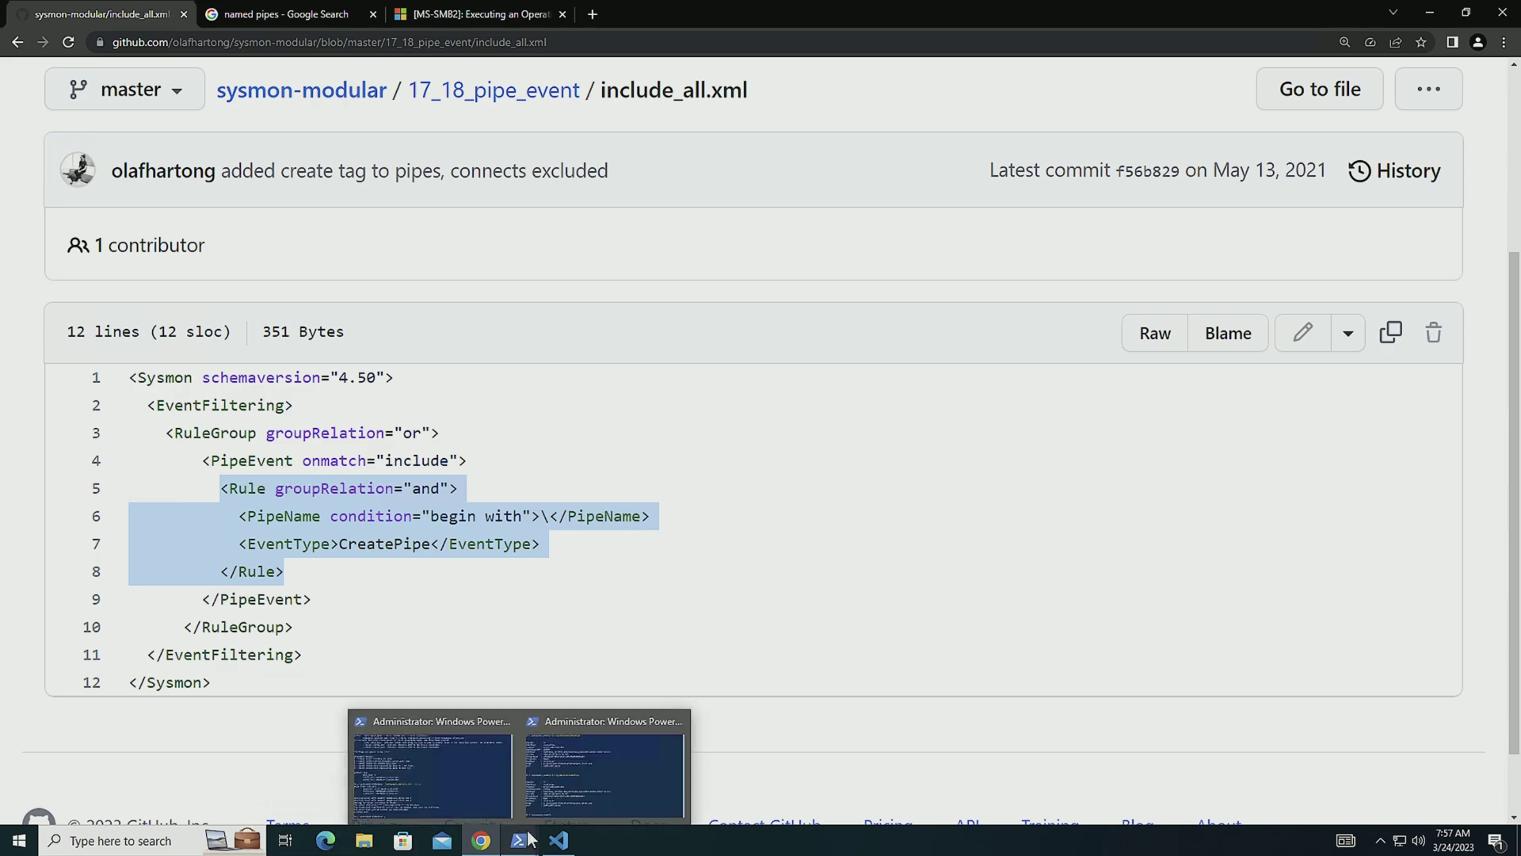
{"action": "mouse_move", "coordinate": [559, 839]}
{"action": "left_click", "coordinate": [569, 780]}
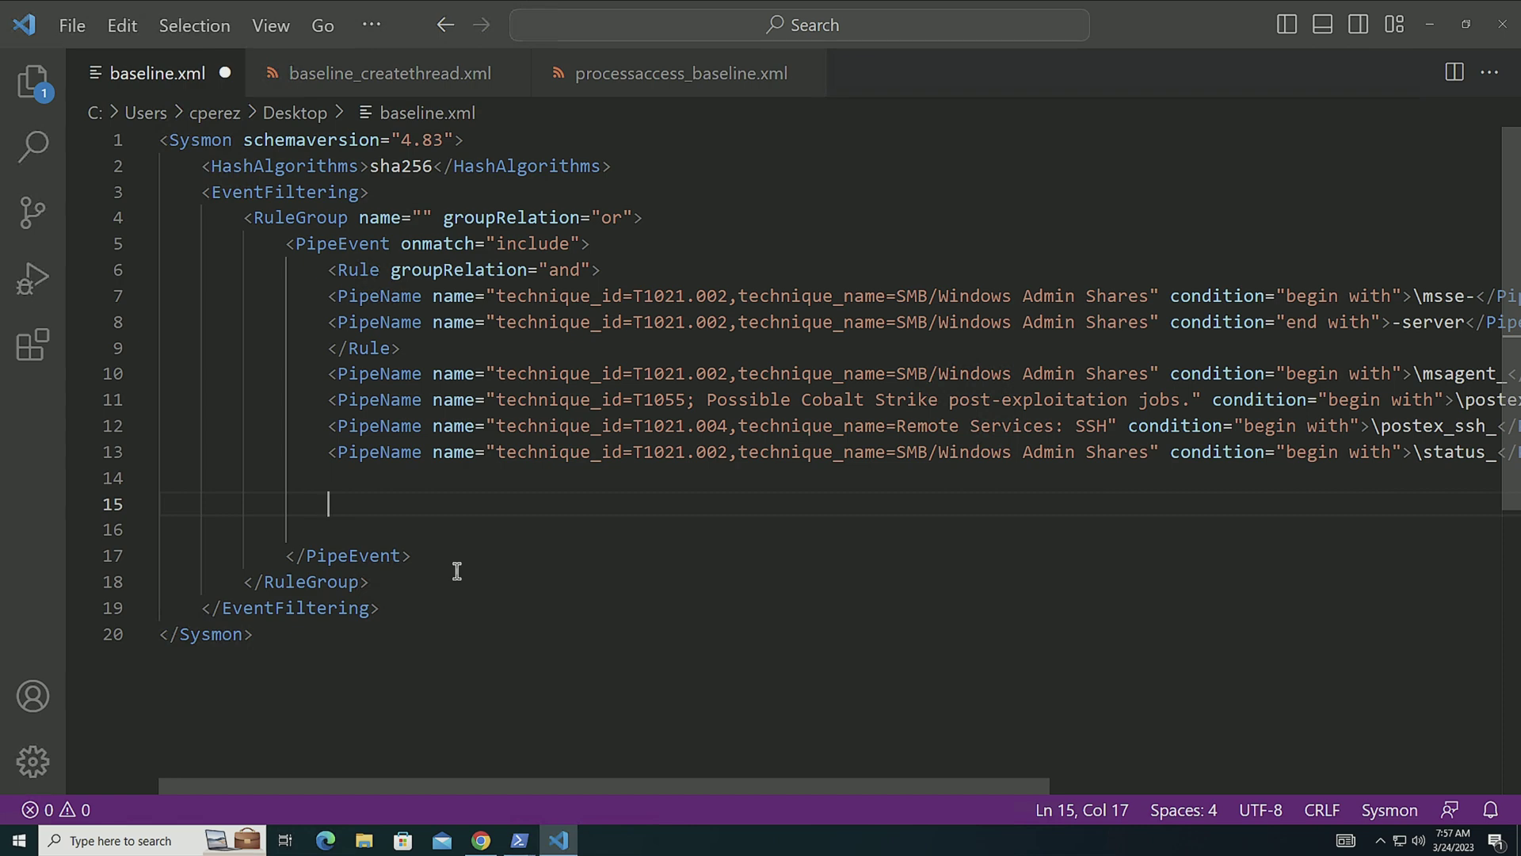
Step: Insert the XML comment 'Capture All ***Should Always be Last***' inside PipeEvent
{"action": "key", "text": "ctrl+space"}
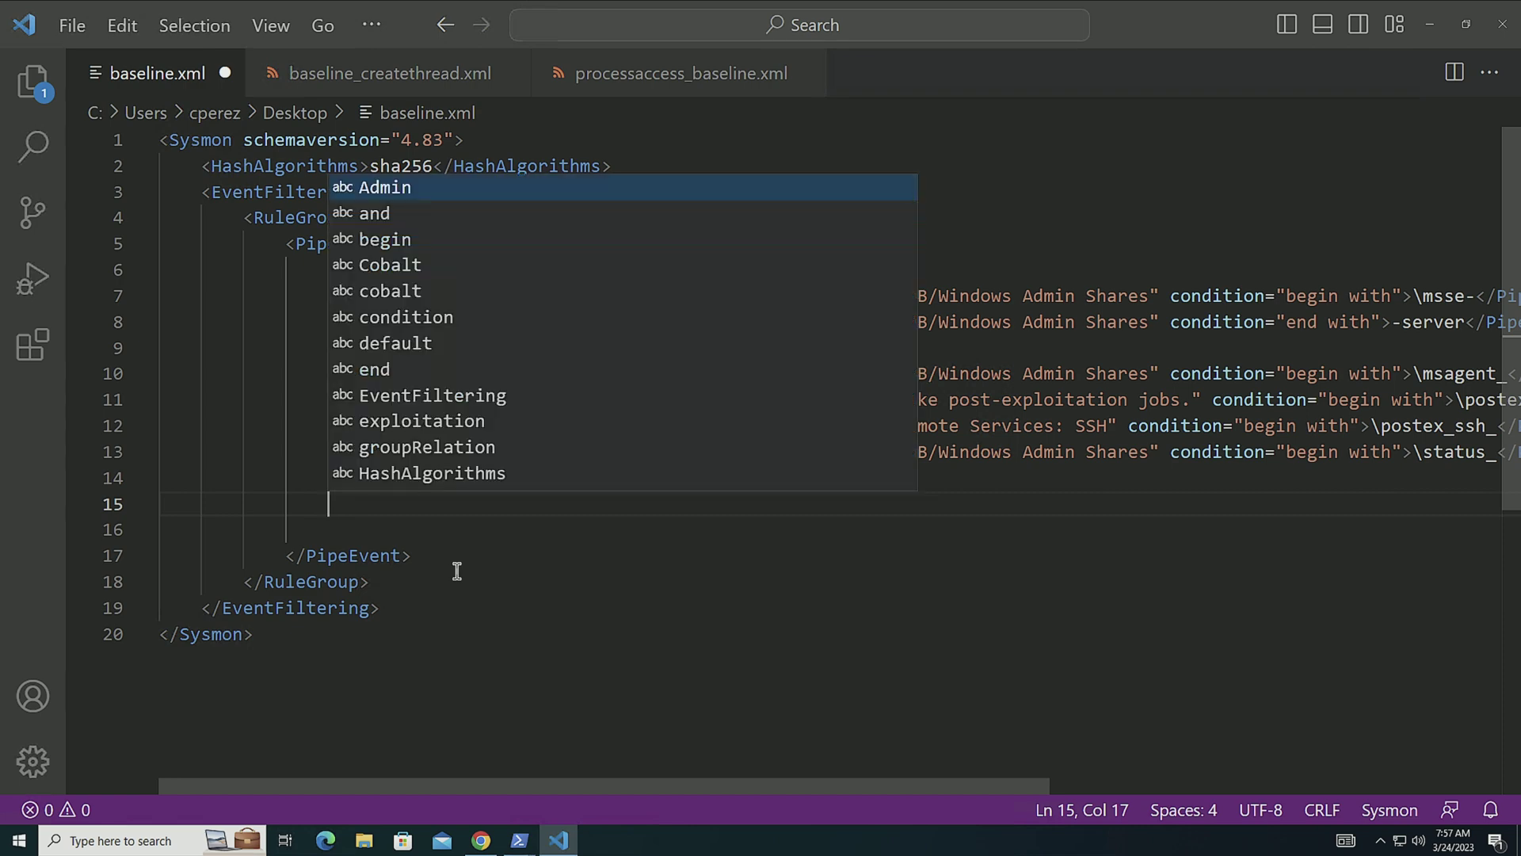
{"action": "type", "text": "comm"}
{"action": "key", "text": "Return"}
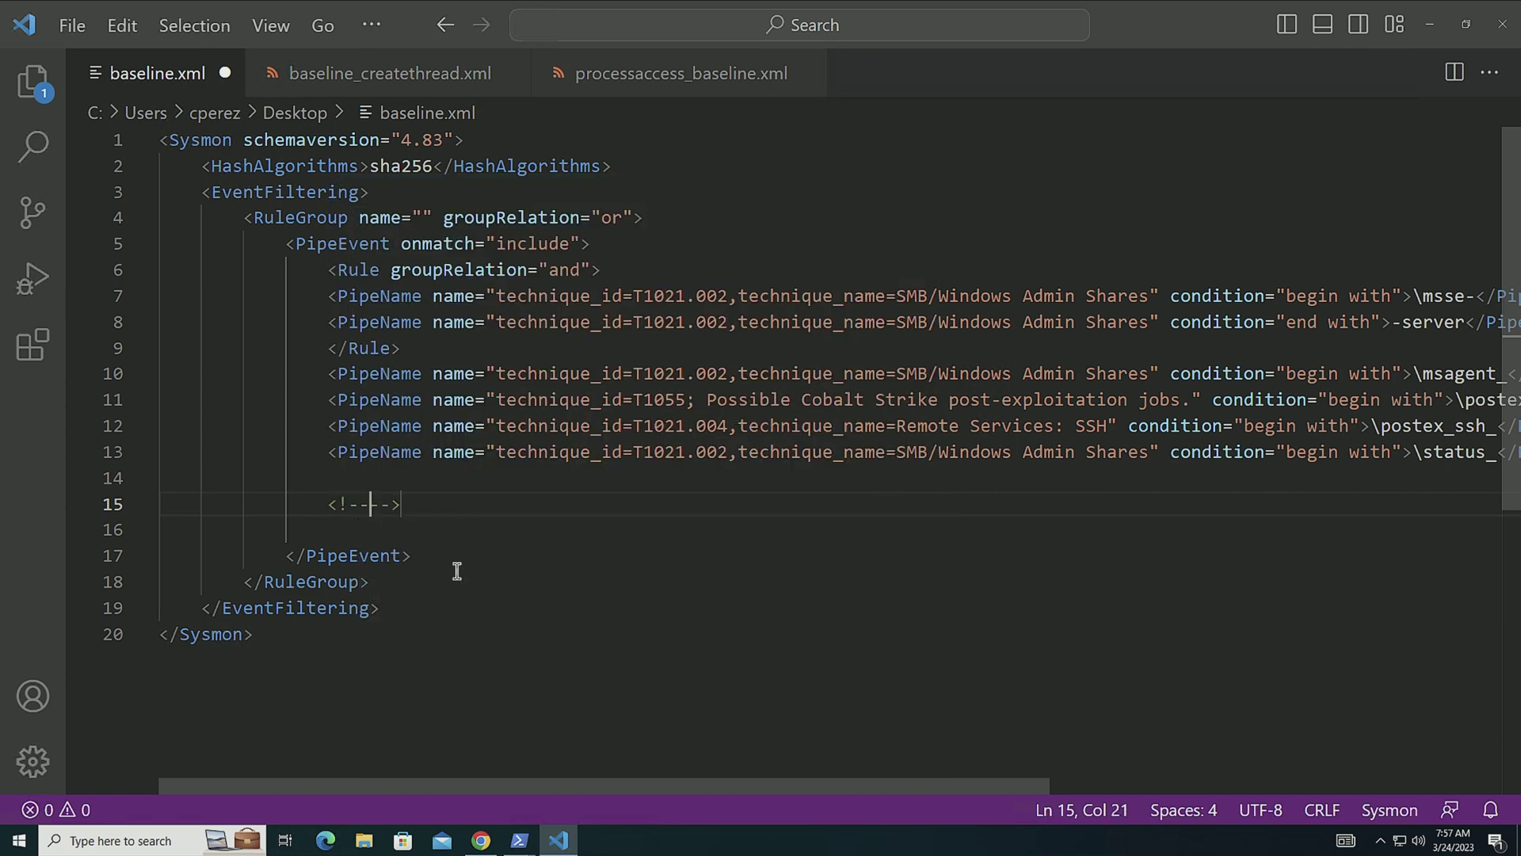
{"action": "type", "text": "Capture "}
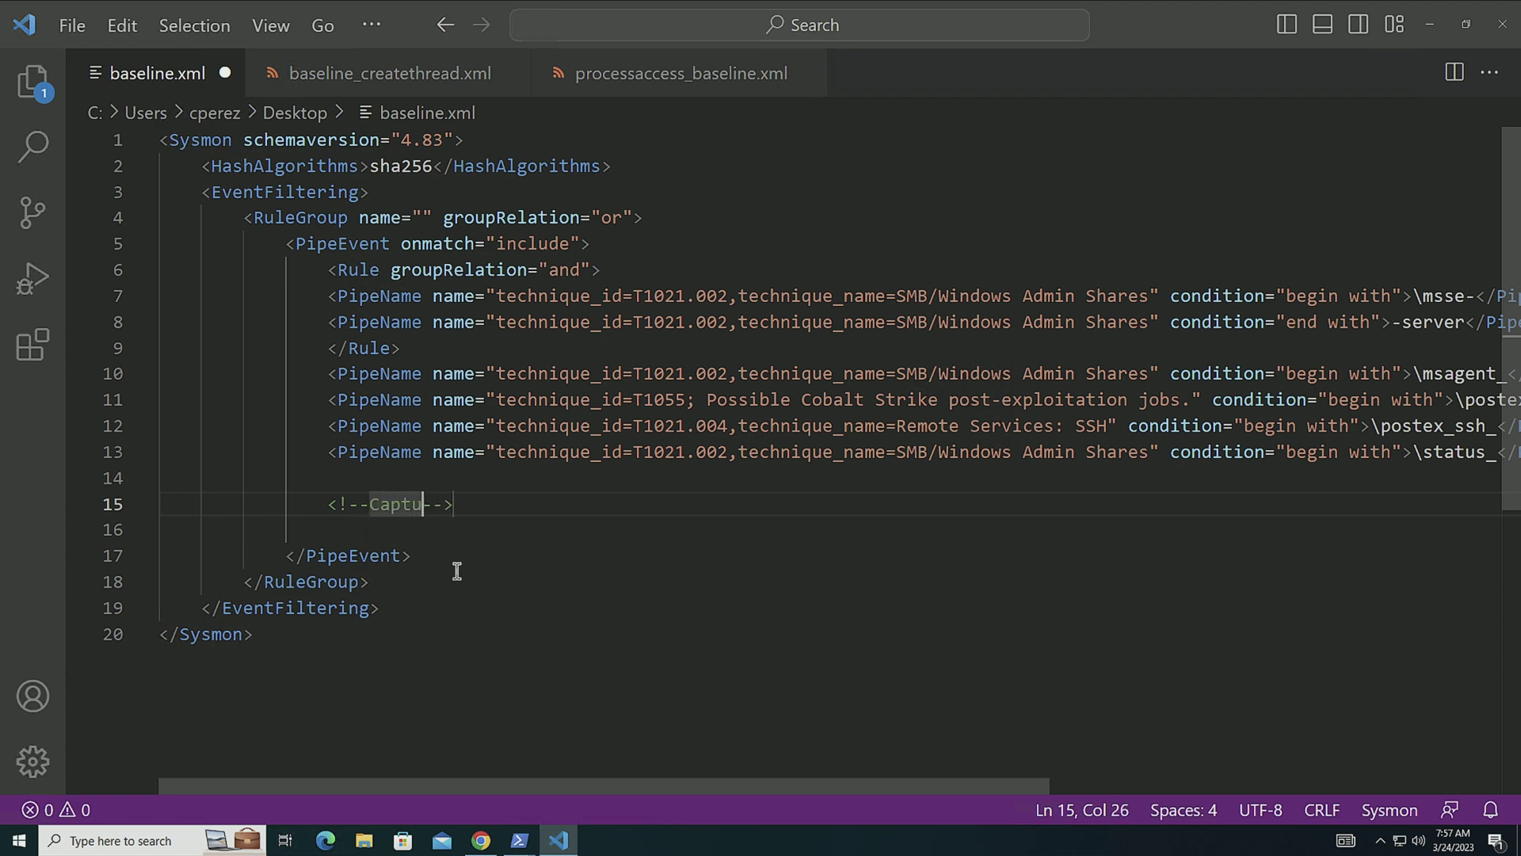
{"action": "type", "text": "All "}
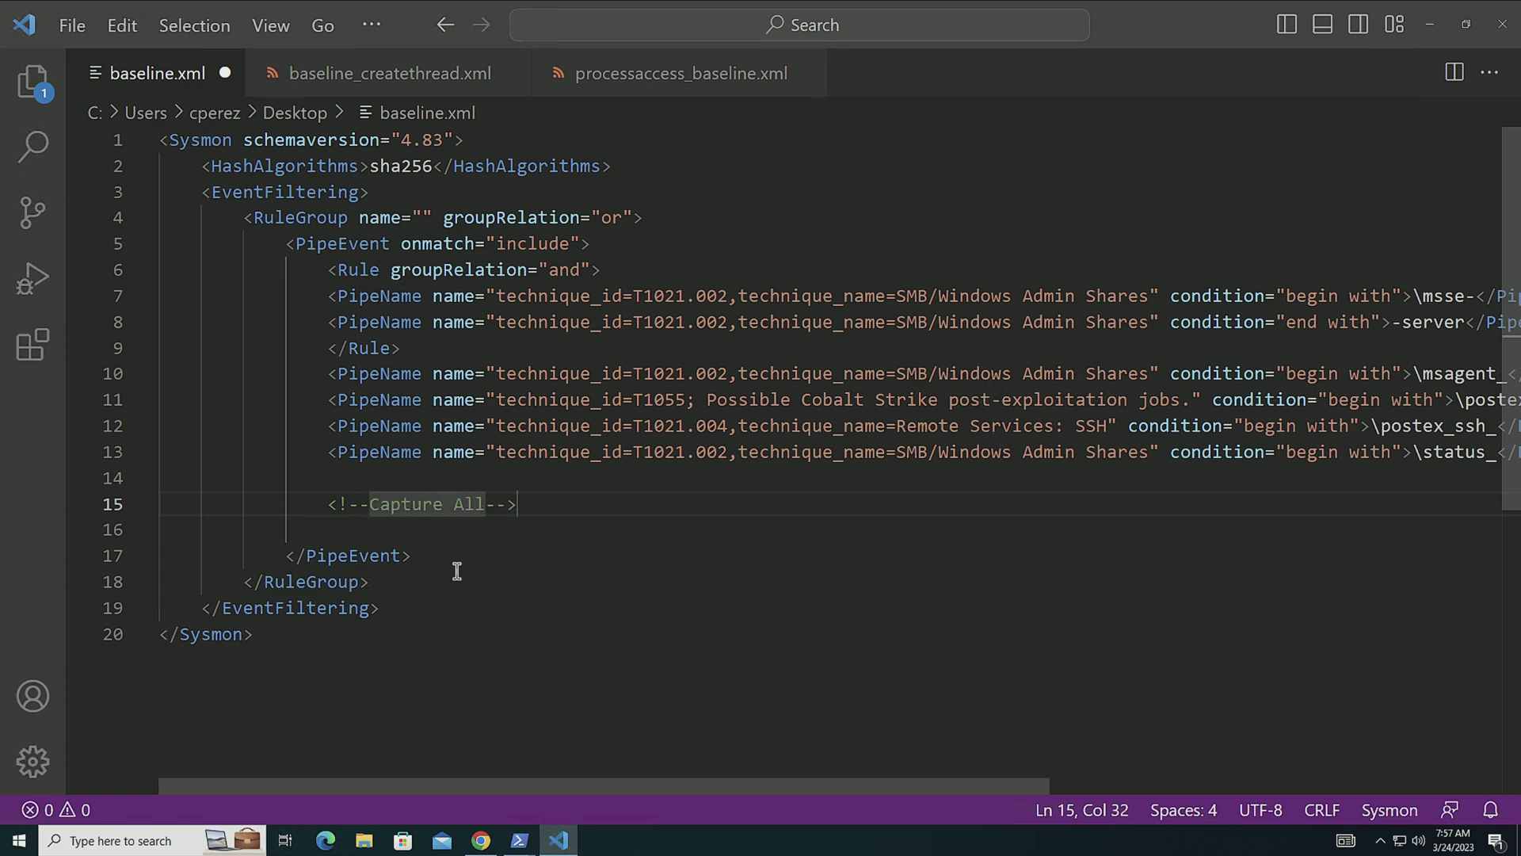
{"action": "type", "text": "***Sh"}
{"action": "type", "text": "ould Alwa"}
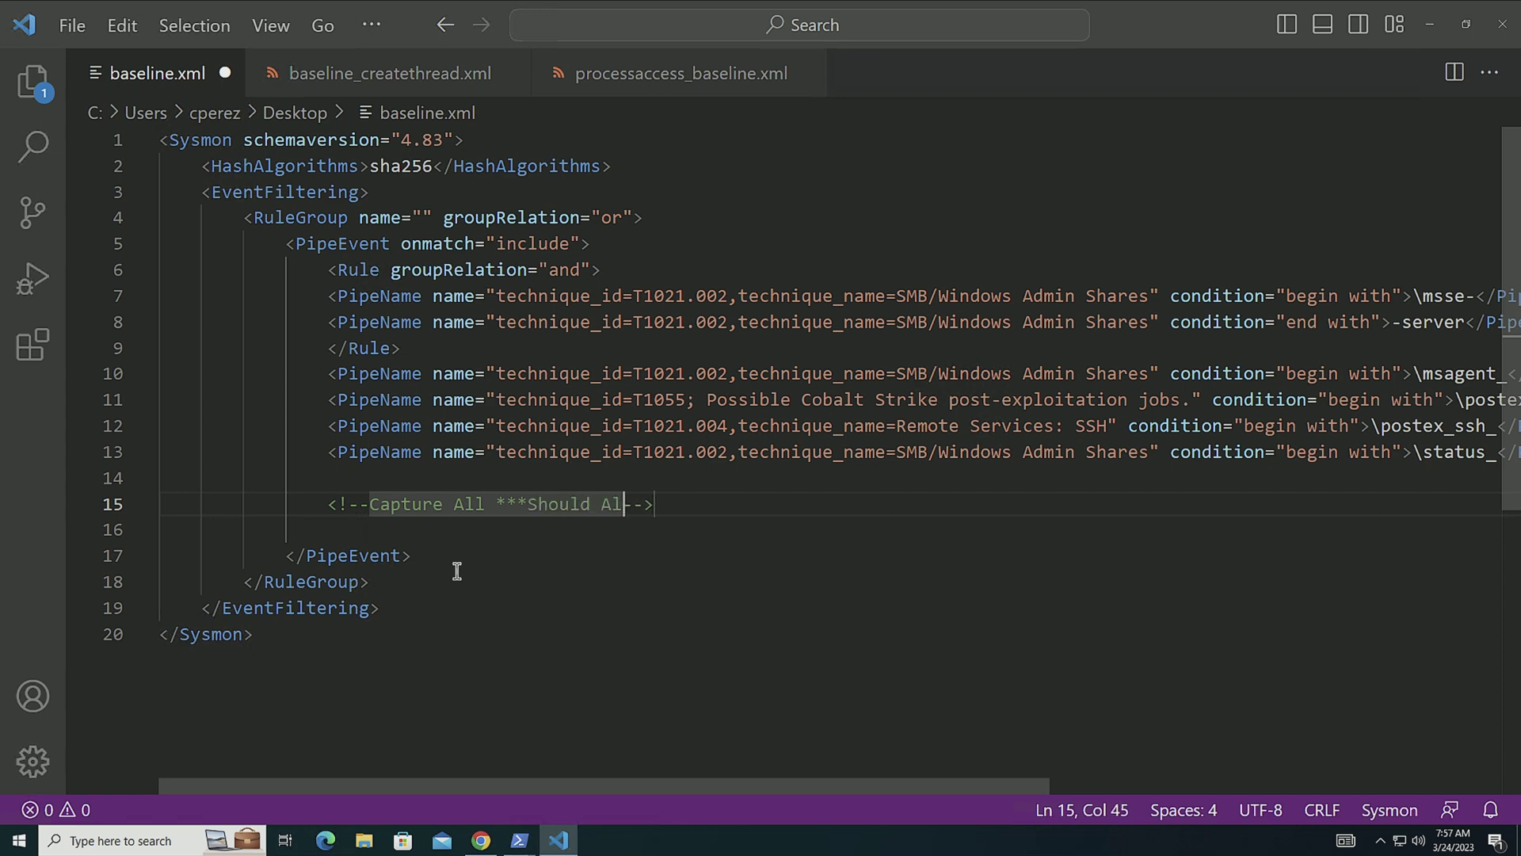
{"action": "type", "text": "ys be L"}
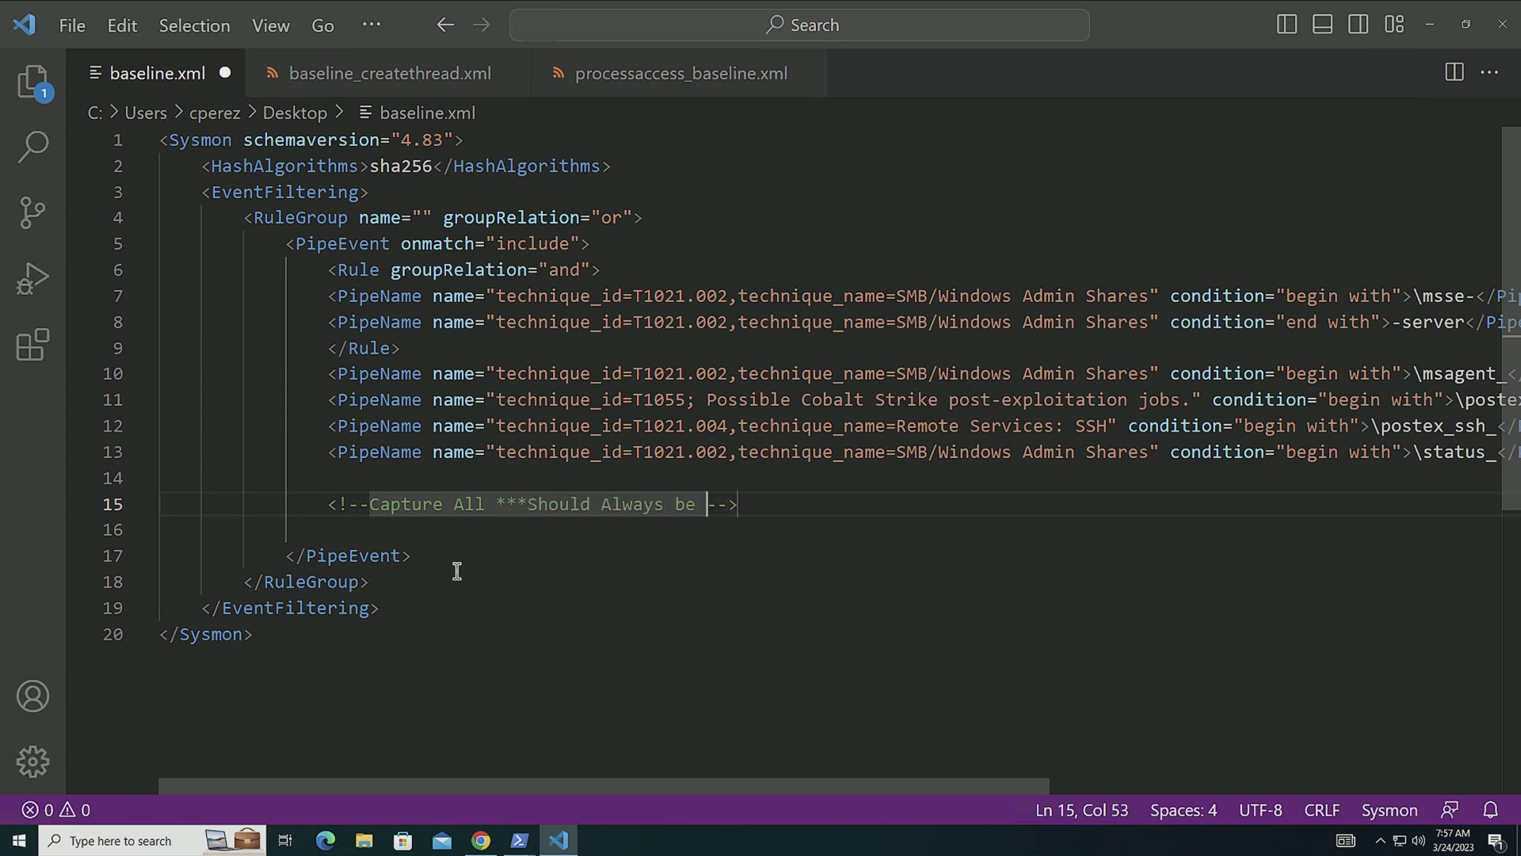
{"action": "type", "text": "ast***"}
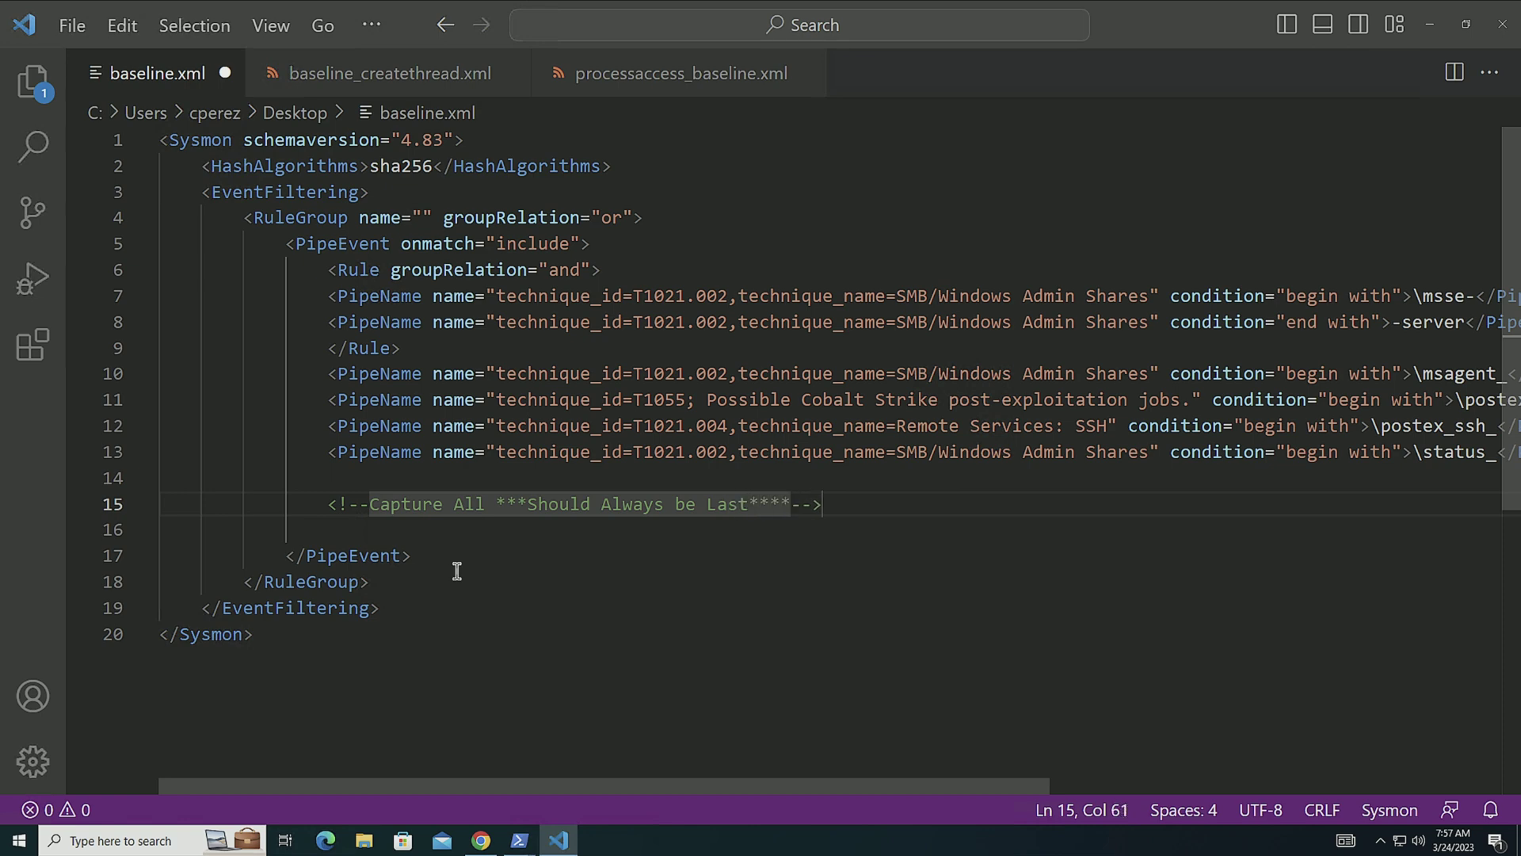
Step: Paste the copied capture-all CreatePipe Rule block below the comment
{"action": "left_click", "coordinate": [821, 508]}
{"action": "key", "text": "Return"}
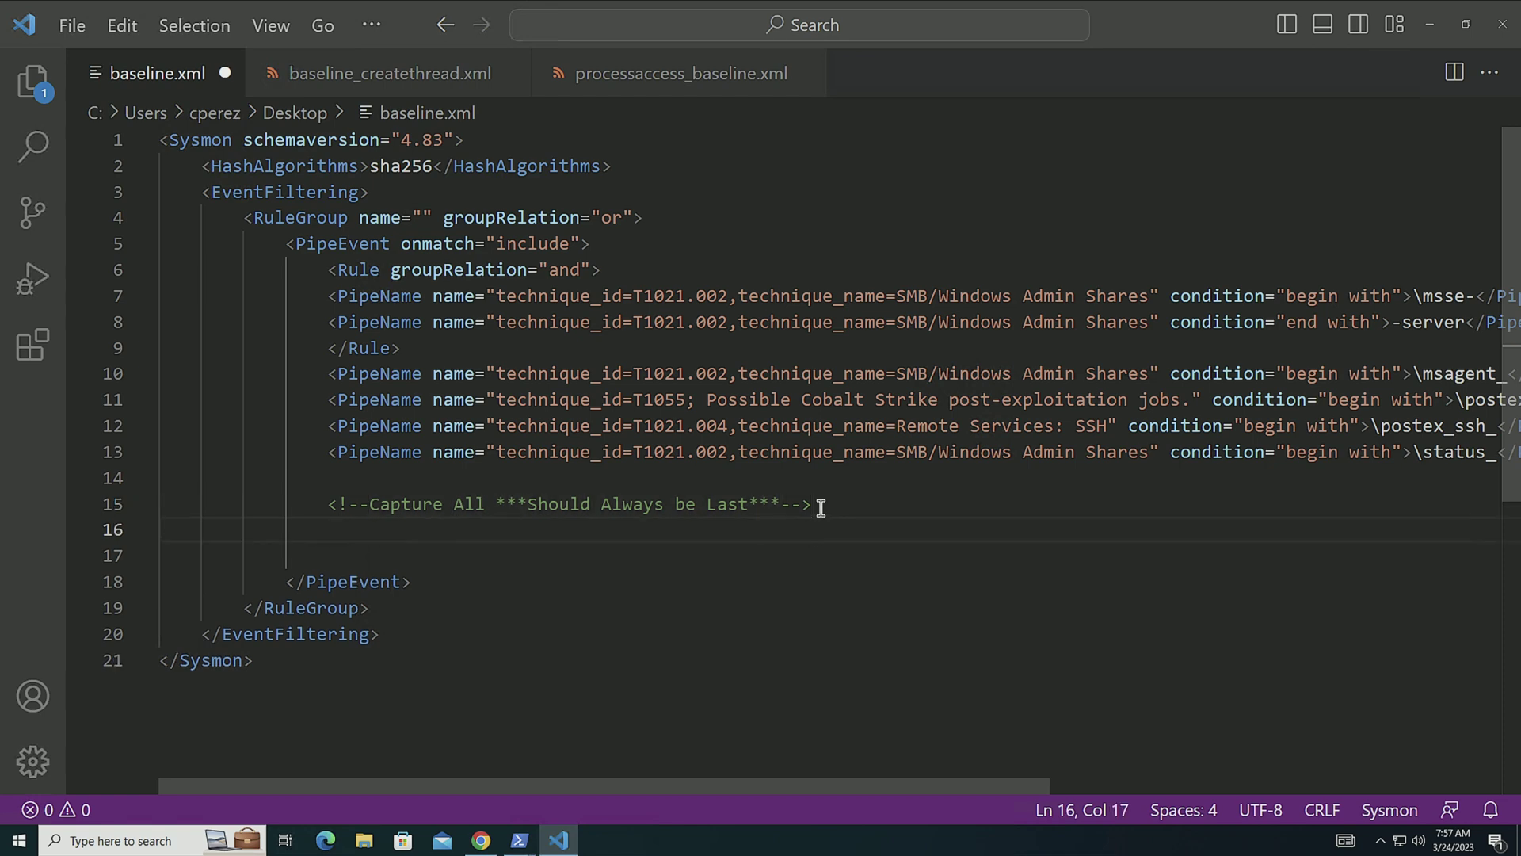
{"action": "type", "text": "<Rule groupRelation=\"and\">             <PipeName condition=\"begin with\">\\</PipeName>             <EventType>CreatePipe</EventType>           </Rule>"}
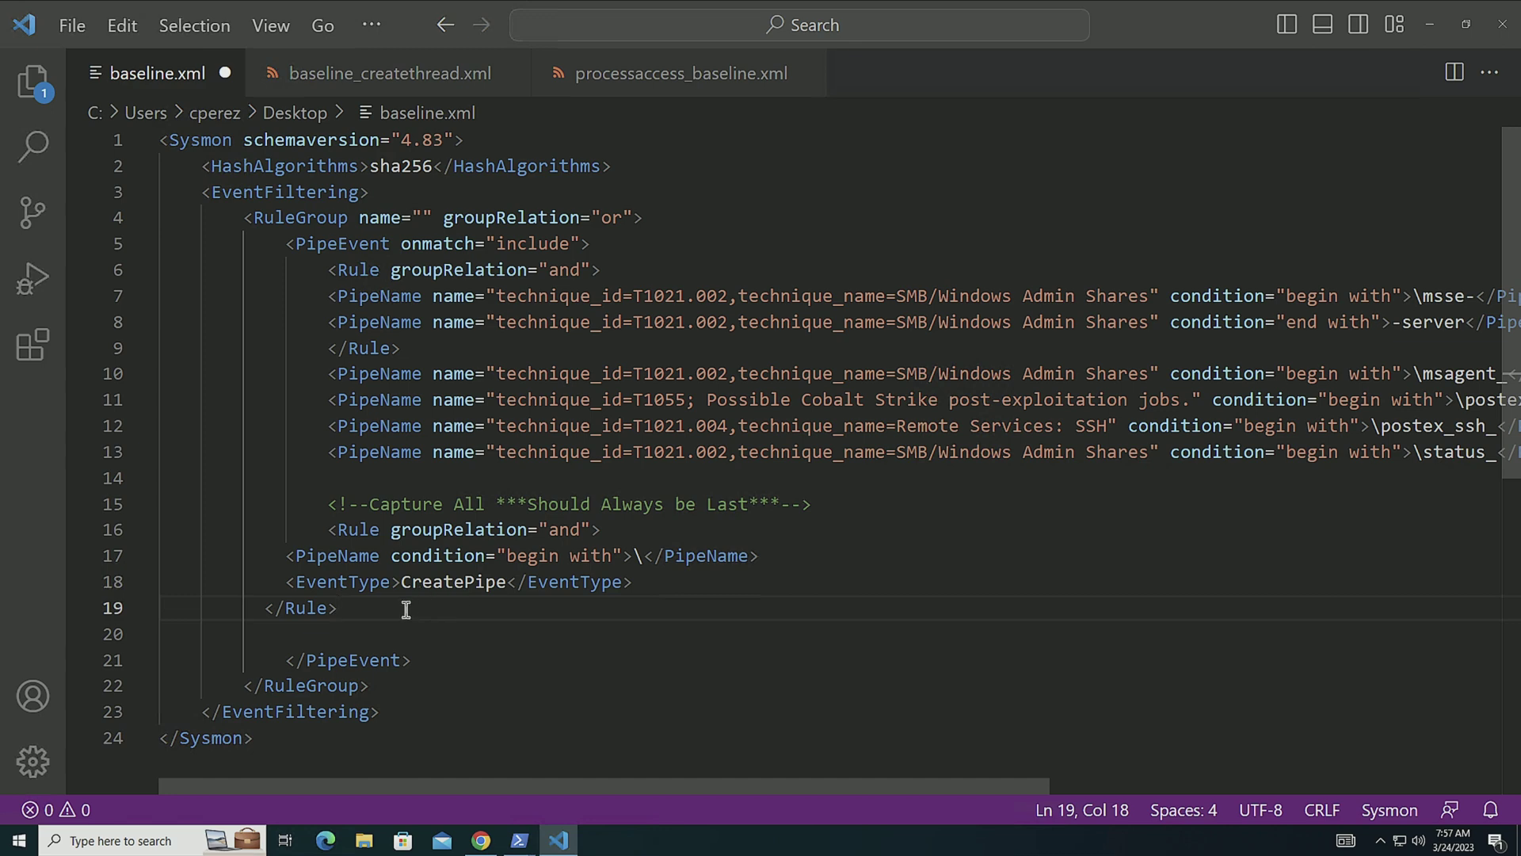
Step: Format the whole baseline.xml document with XML Tools: Format as XML
{"action": "key", "text": "ctrl+a"}
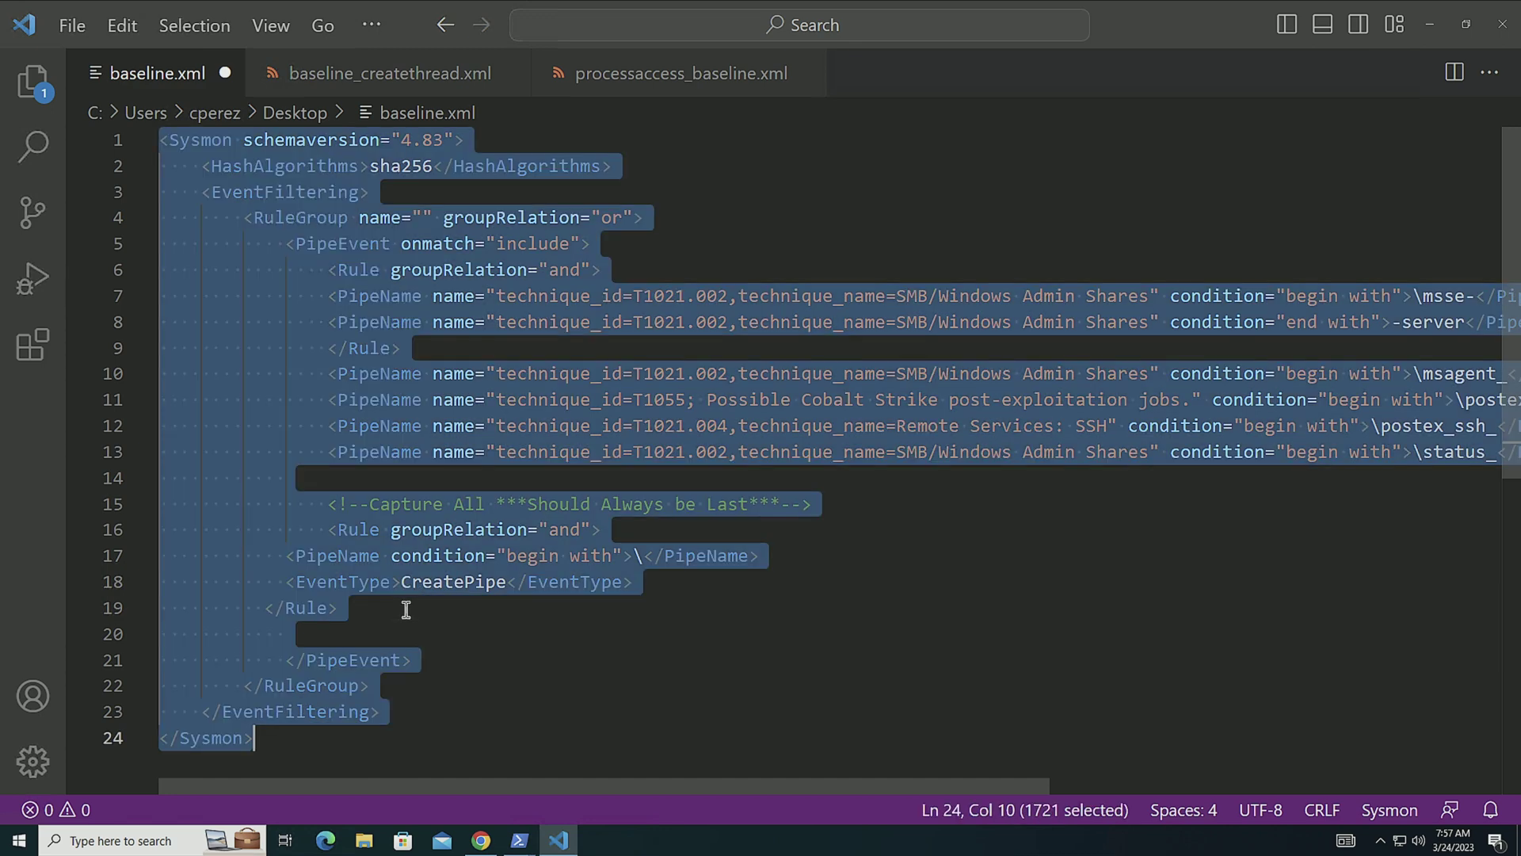
{"action": "key", "text": "ctrl+shift+p"}
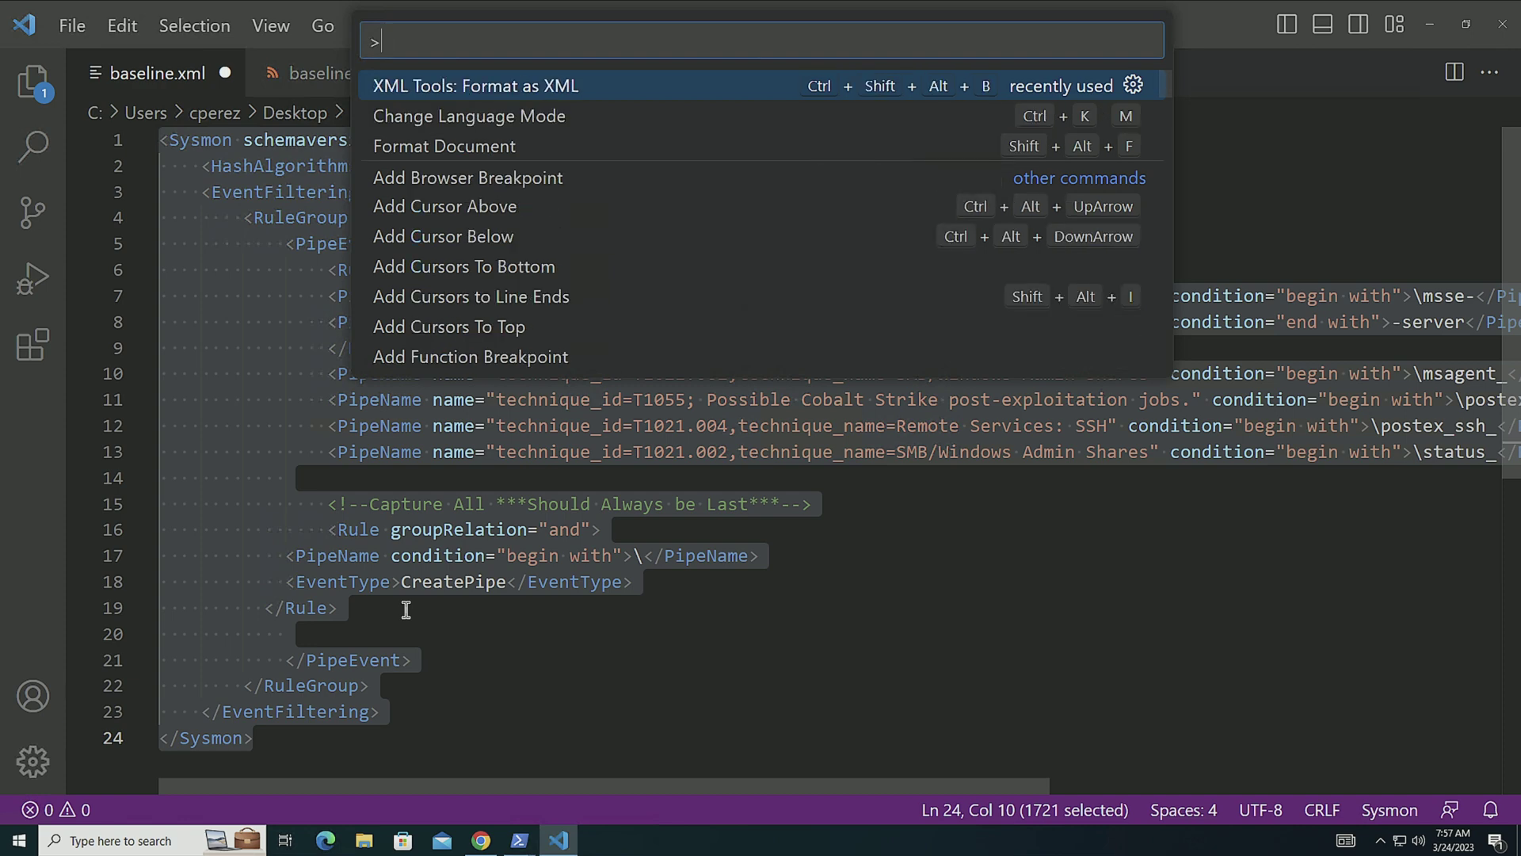
{"action": "key", "text": "Return"}
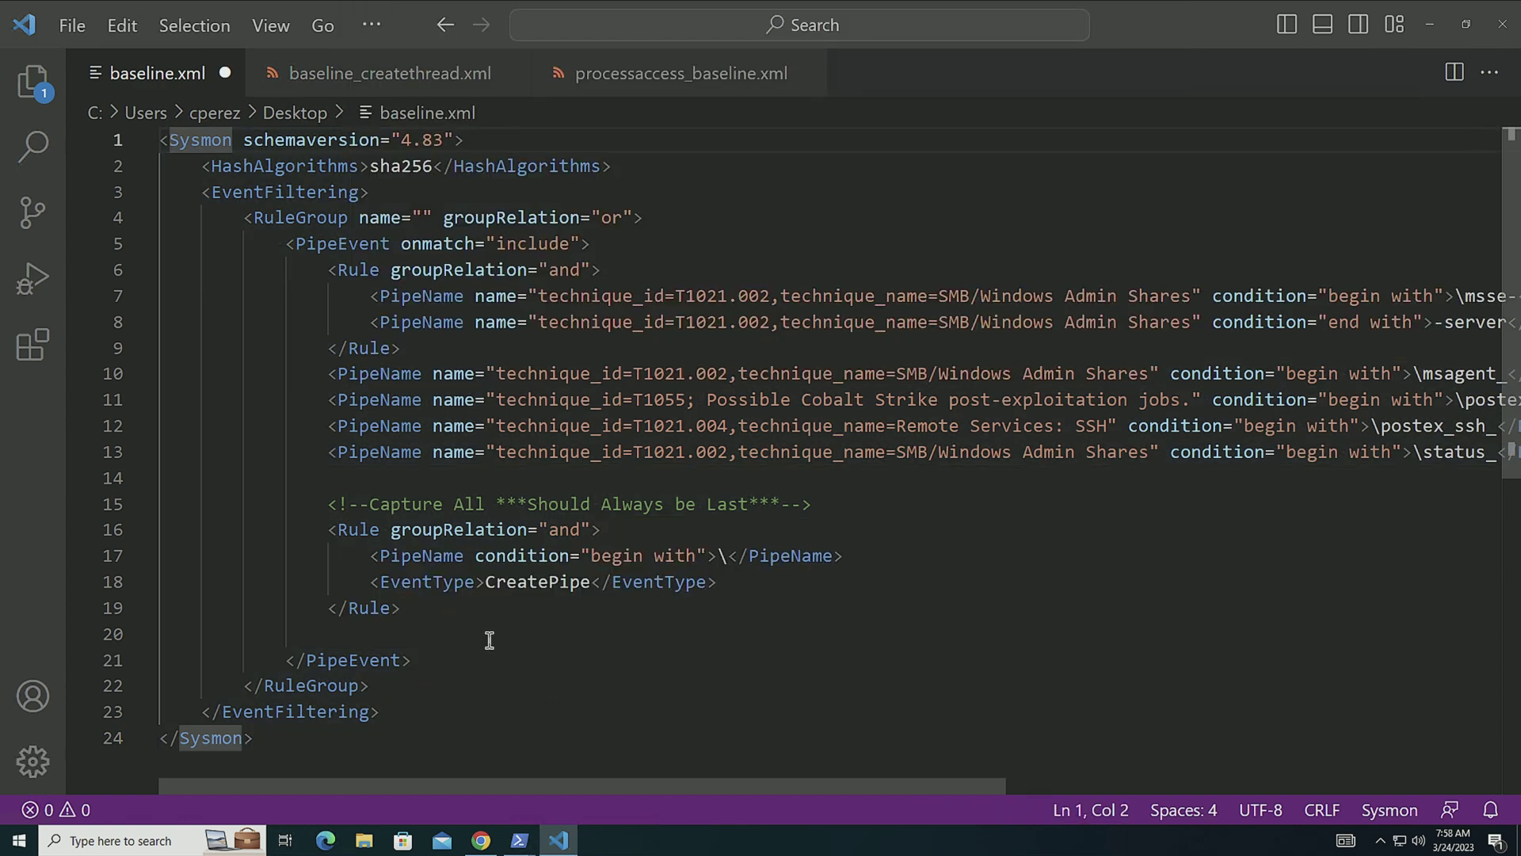